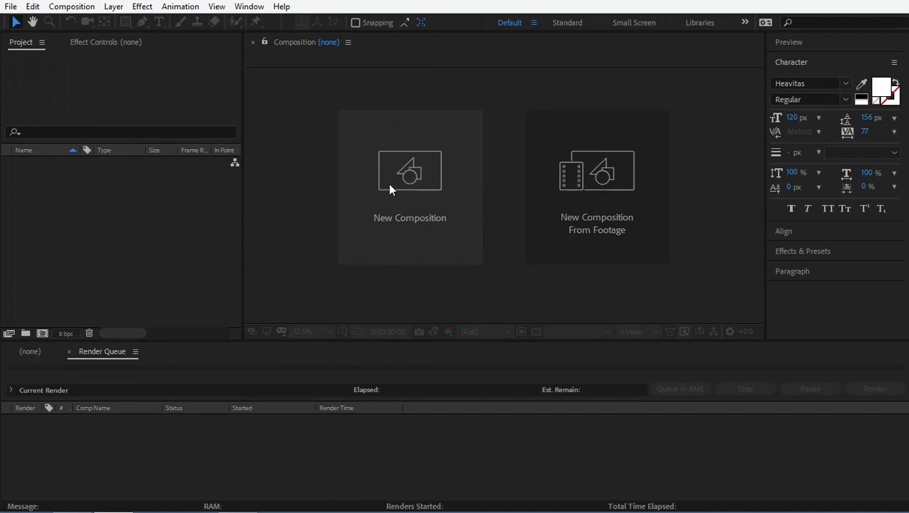
# Step: Start a new composition named Lyrical type 1 from the HDTV 1080 24 preset
pyautogui.hotkey('ctrl', 'n')
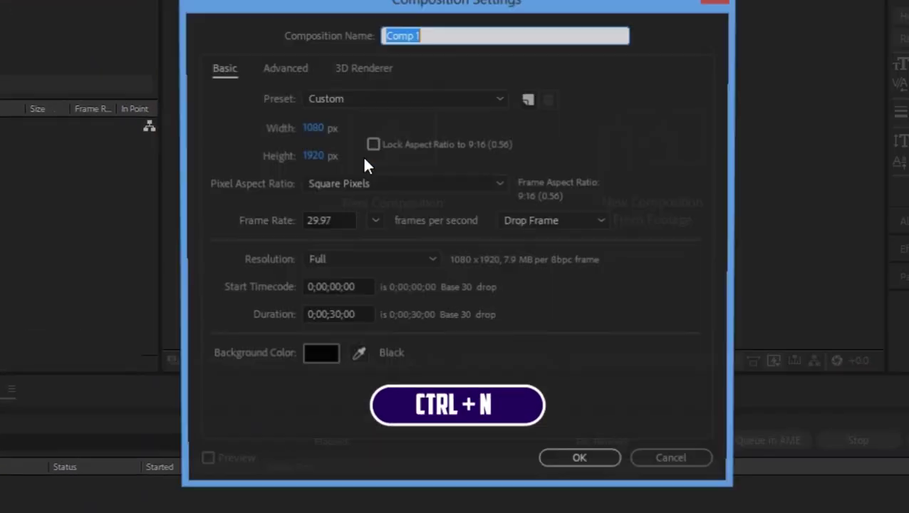
pyautogui.write('Lyrical ty')
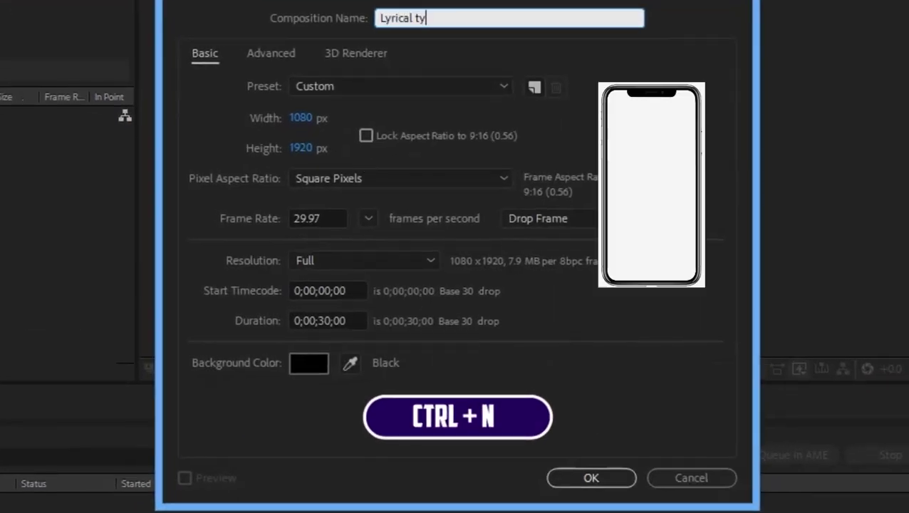
pyautogui.write('pe 1')
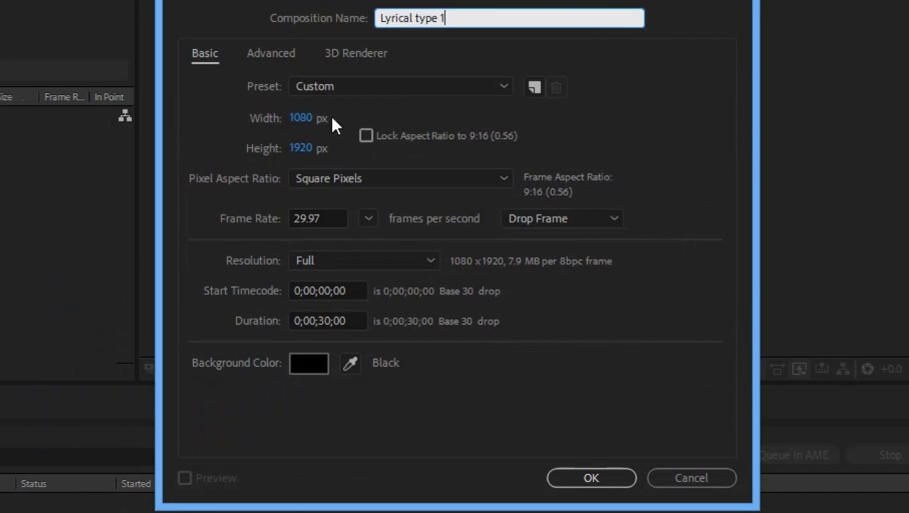
pyautogui.click(348, 86)
pyautogui.click(498, 404)
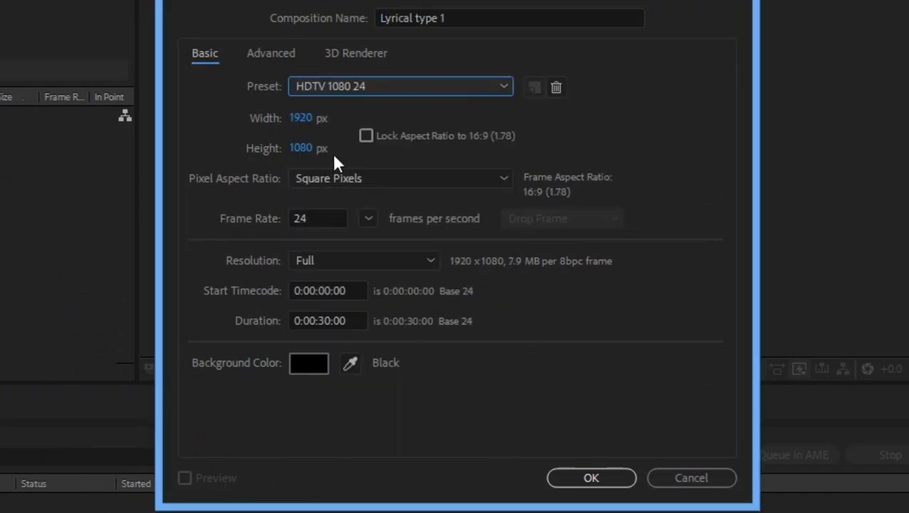
# Step: Unlock the aspect ratio, set the frame to 1080×1920, and confirm the composition
pyautogui.click(302, 121)
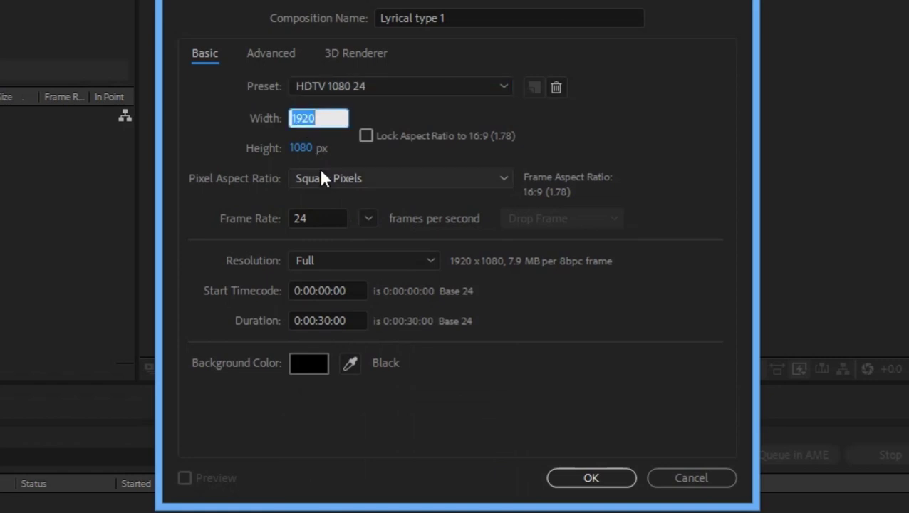
pyautogui.click(413, 141)
pyautogui.click(413, 137)
pyautogui.click(413, 138)
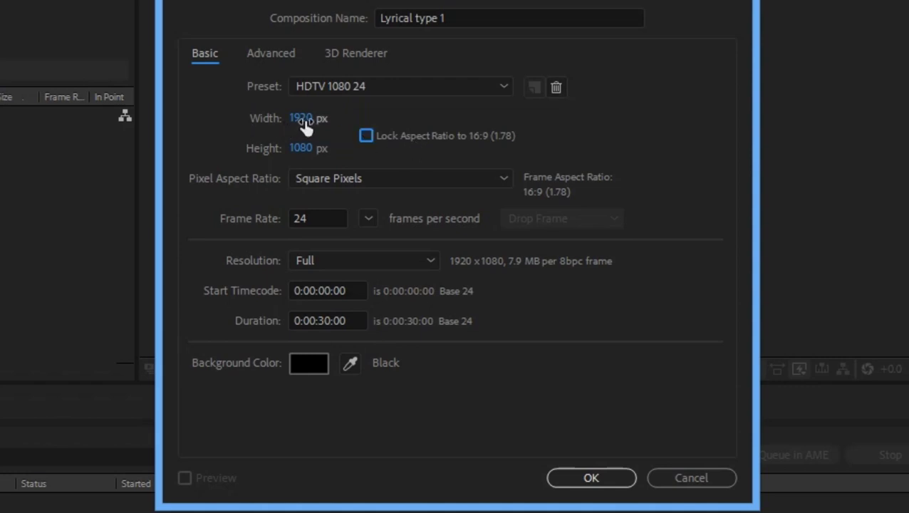
pyautogui.click(301, 119)
pyautogui.write('1080')
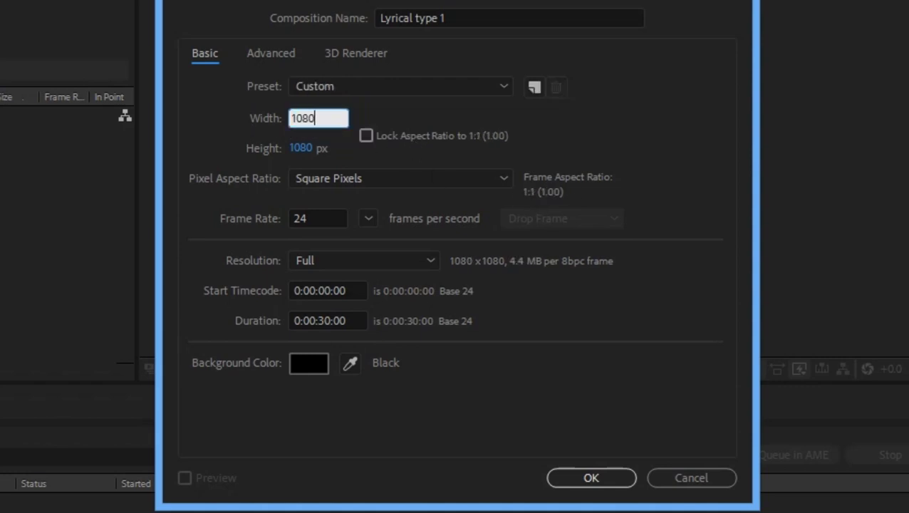
pyautogui.click(318, 148)
pyautogui.write('1920')
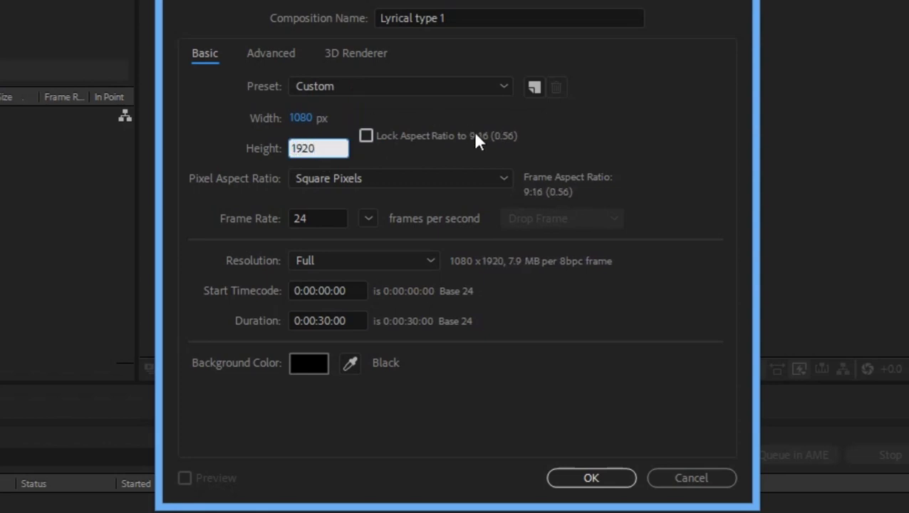
pyautogui.click(473, 134)
pyautogui.click(465, 134)
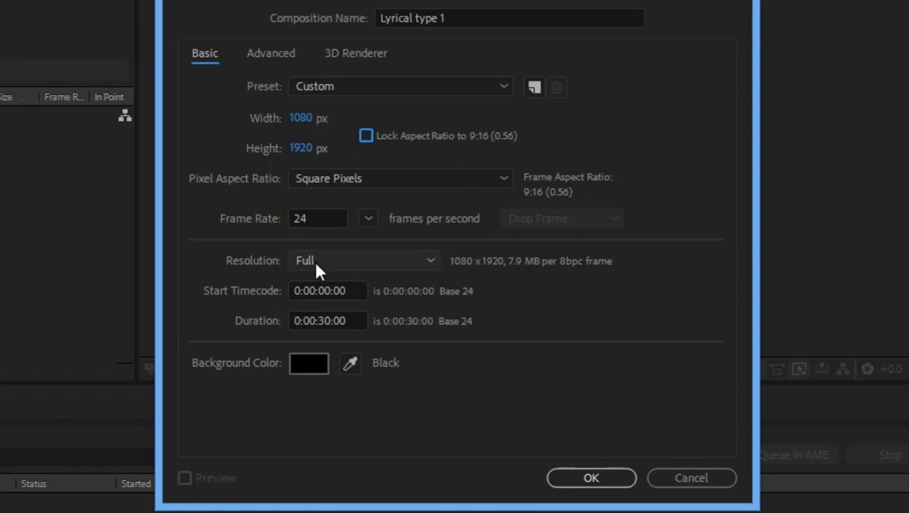
pyautogui.click(588, 480)
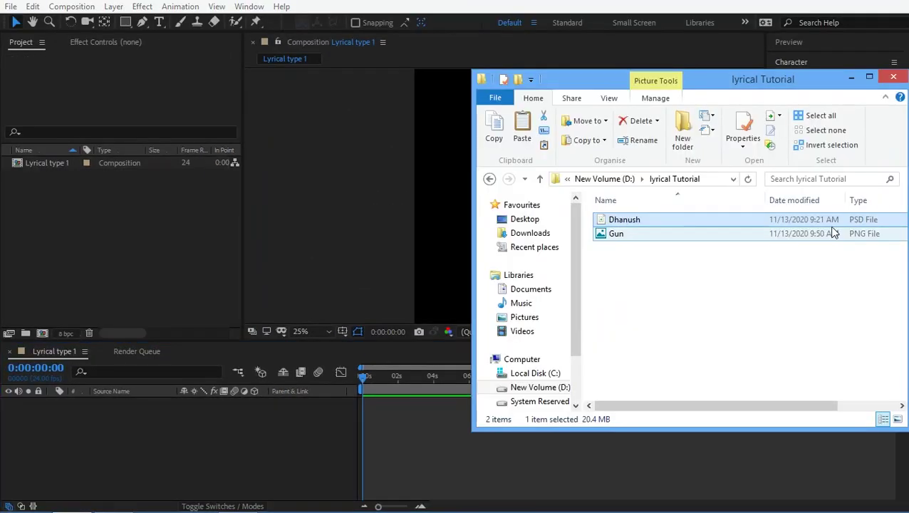
# Step: Import Gun.png, then import Dhanush.psd as a composition
pyautogui.moveTo(833, 233); pyautogui.dragTo(125, 226)
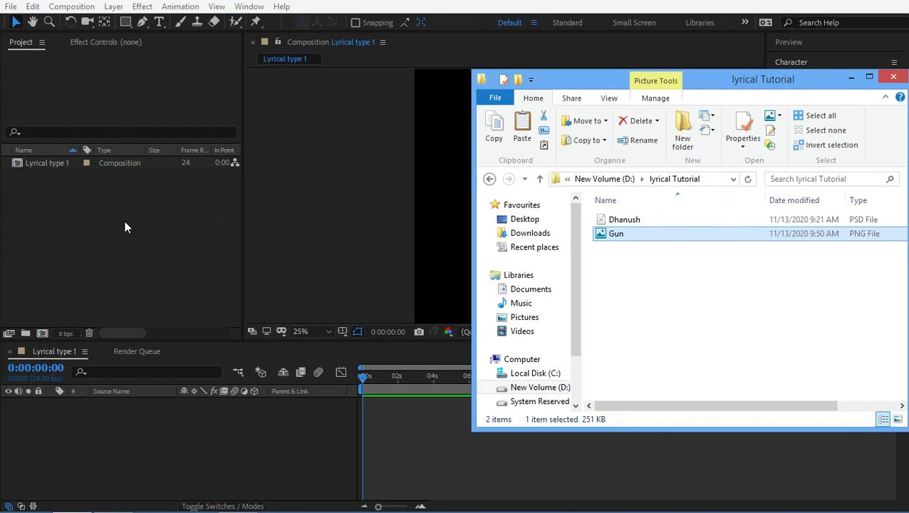
pyautogui.click(659, 221)
pyautogui.moveTo(703, 225); pyautogui.dragTo(206, 245)
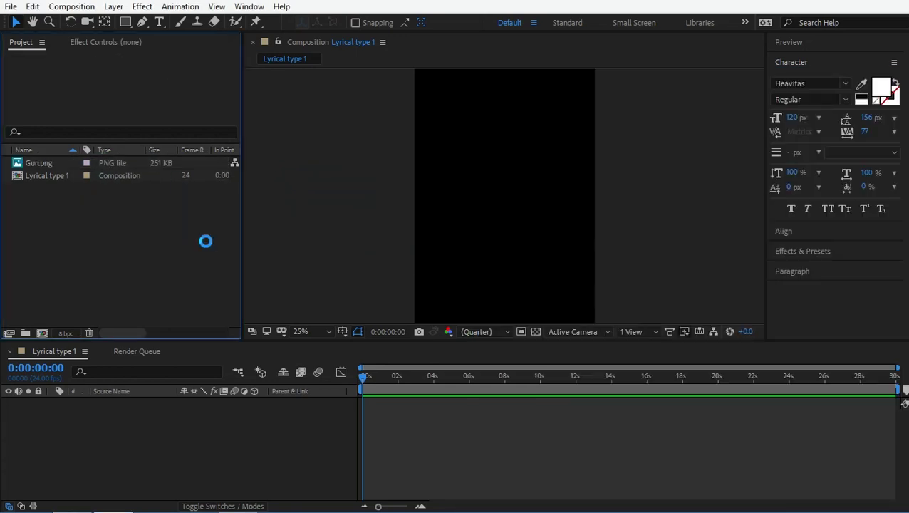
pyautogui.click(486, 174)
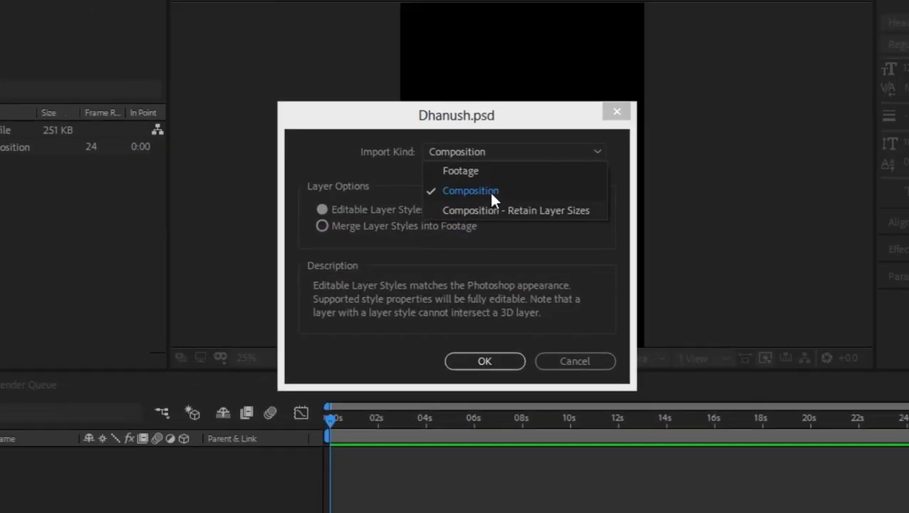
pyautogui.click(490, 376)
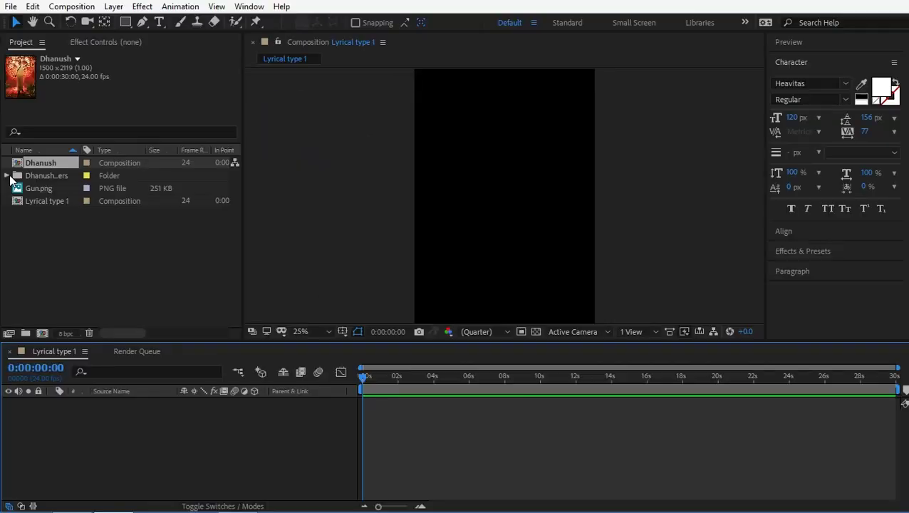
# Step: Add both Dhanush PSD layers to Lyrical type 1, with the background below the figure
pyautogui.click(8, 176)
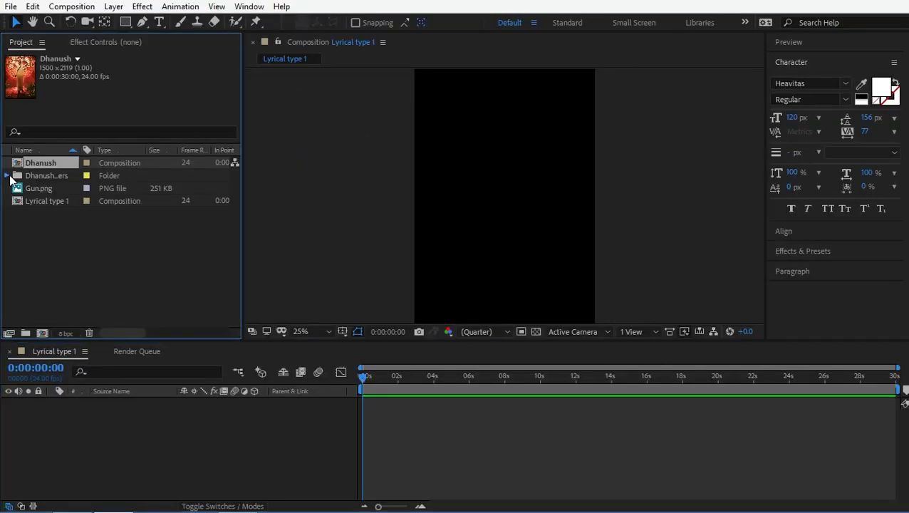
pyautogui.click(44, 189)
pyautogui.keyDown('shift'); pyautogui.click(47, 202); pyautogui.keyUp('shift')
pyautogui.moveTo(59, 193); pyautogui.dragTo(81, 416)
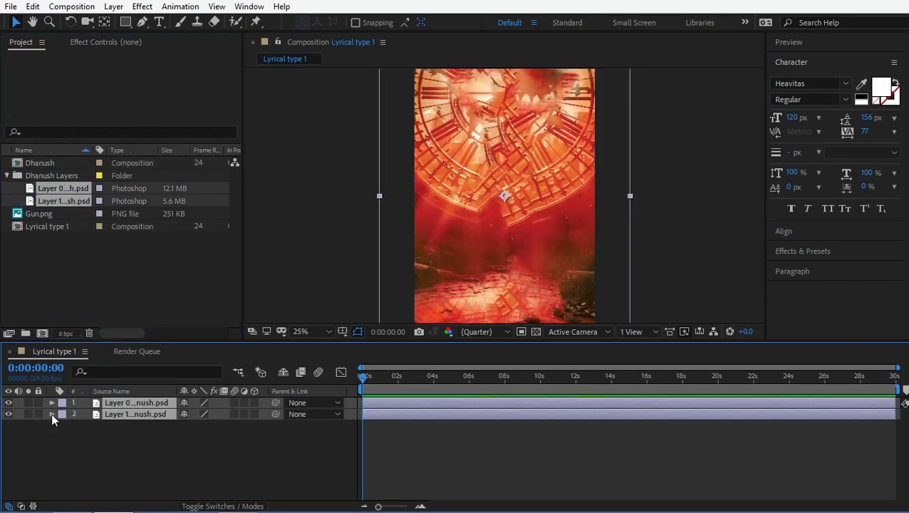
pyautogui.click(139, 435)
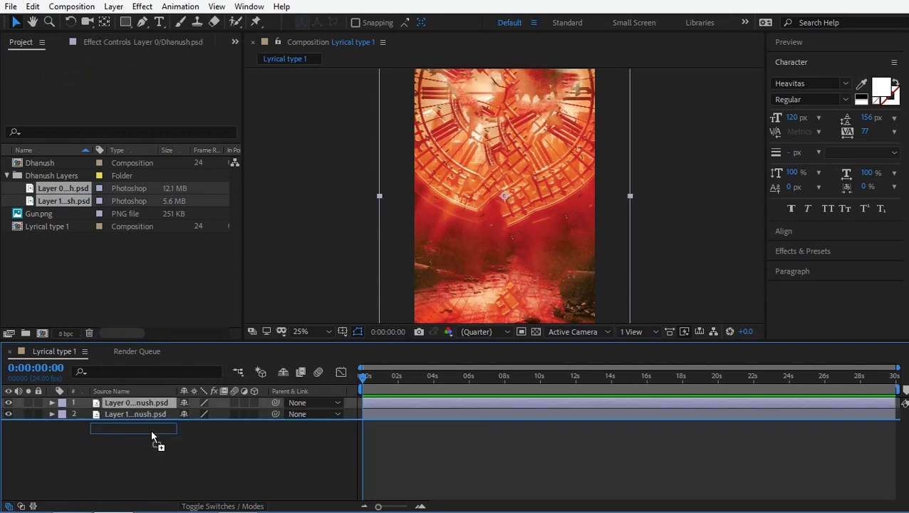
pyautogui.moveTo(152, 403); pyautogui.dragTo(151, 431)
# Step: Rename the background layer BG and the figure layer Dhanush
pyautogui.click(142, 412)
pyautogui.press('Return')
pyautogui.write('BG')
pyautogui.press('Return')
pyautogui.hotkey('ctrl', 'Up')
pyautogui.press('Return')
pyautogui.write('Dhanush')
pyautogui.press('Return')
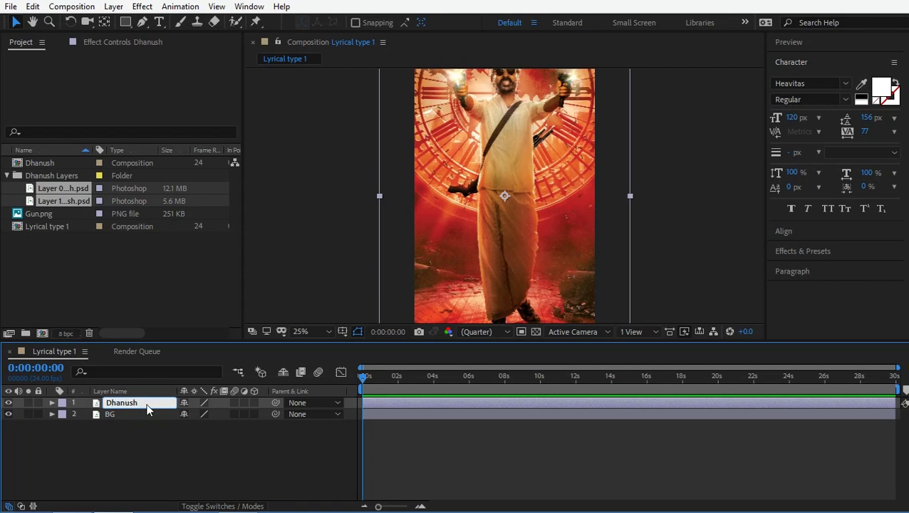
pyautogui.scroll(2, 532, 187)
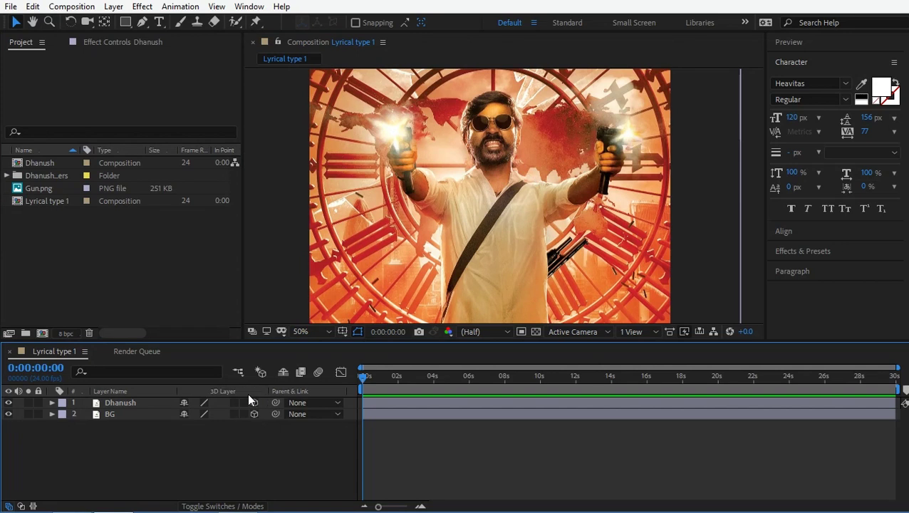
# Step: Make both layers 3D and show a two-view layout with Custom View 1 on the left
pyautogui.moveTo(254, 402); pyautogui.dragTo(254, 414)
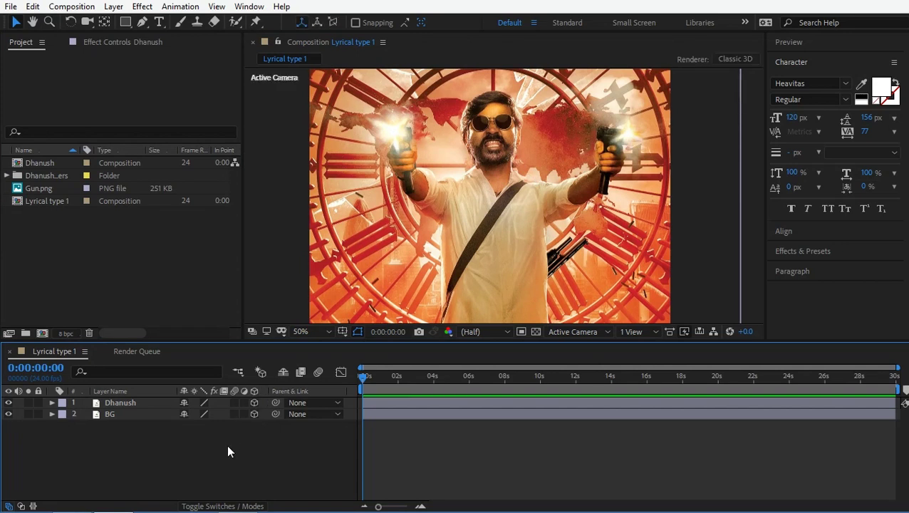
pyautogui.click(631, 331)
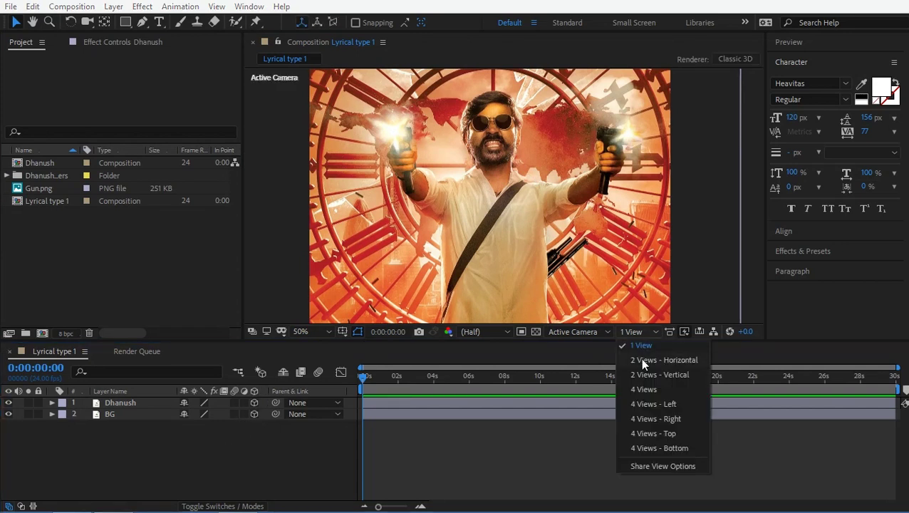
pyautogui.click(639, 357)
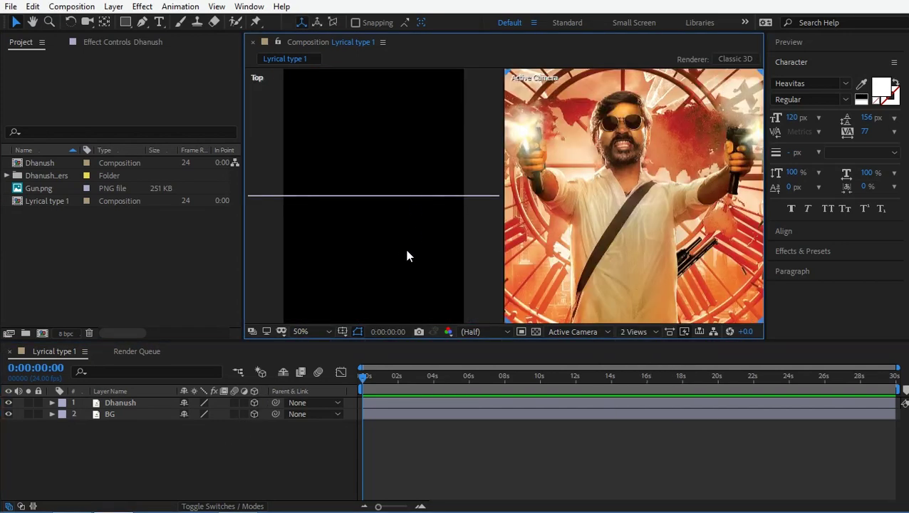
pyautogui.click(437, 274)
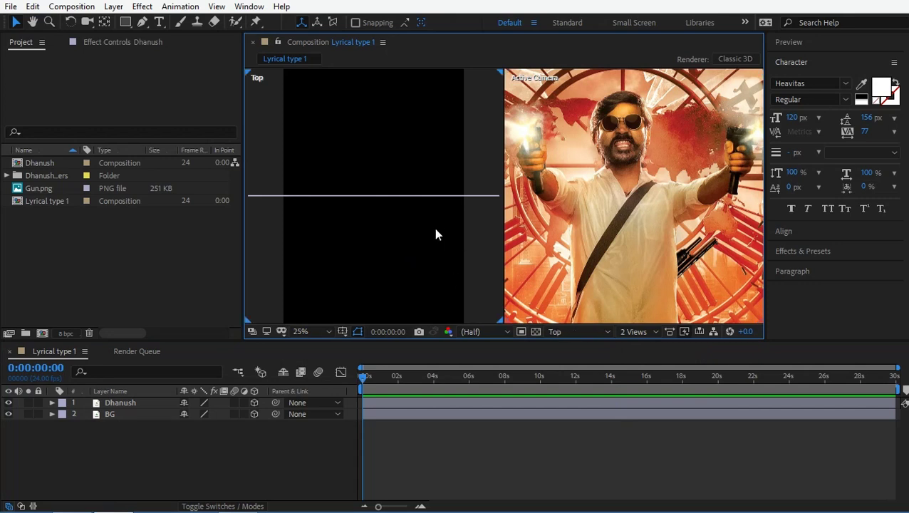
pyautogui.click(576, 331)
pyautogui.click(582, 454)
# Step: Set Dhanush's Z position to −346.9 and BG's Z position to 611.4
pyautogui.click(328, 120)
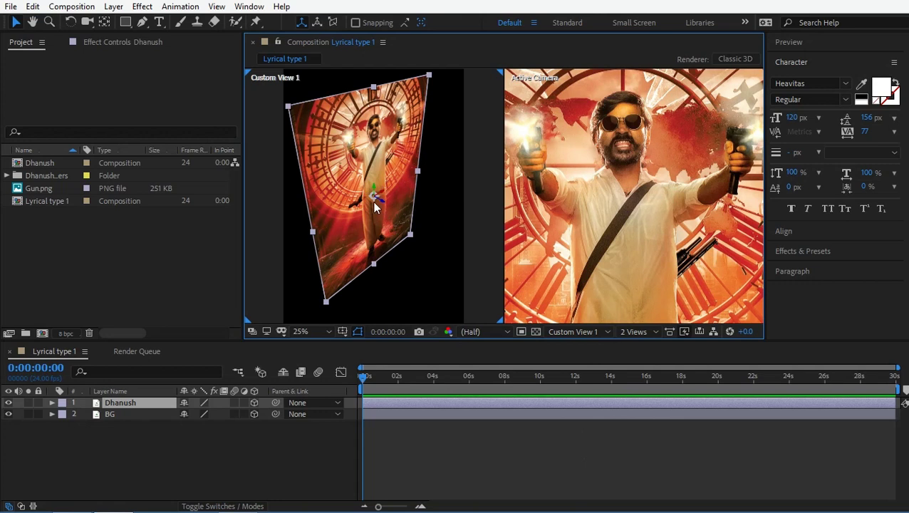
pyautogui.click(149, 414)
pyautogui.press('p')
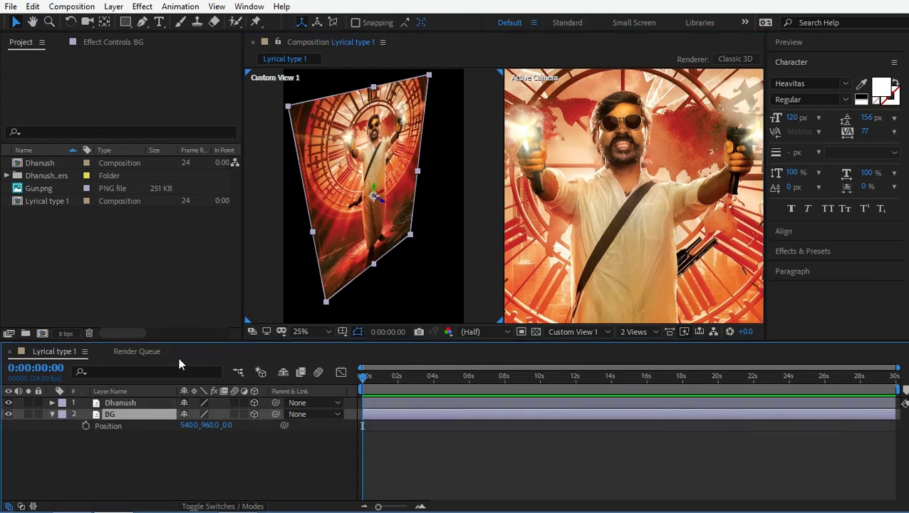
pyautogui.click(149, 402)
pyautogui.press('p')
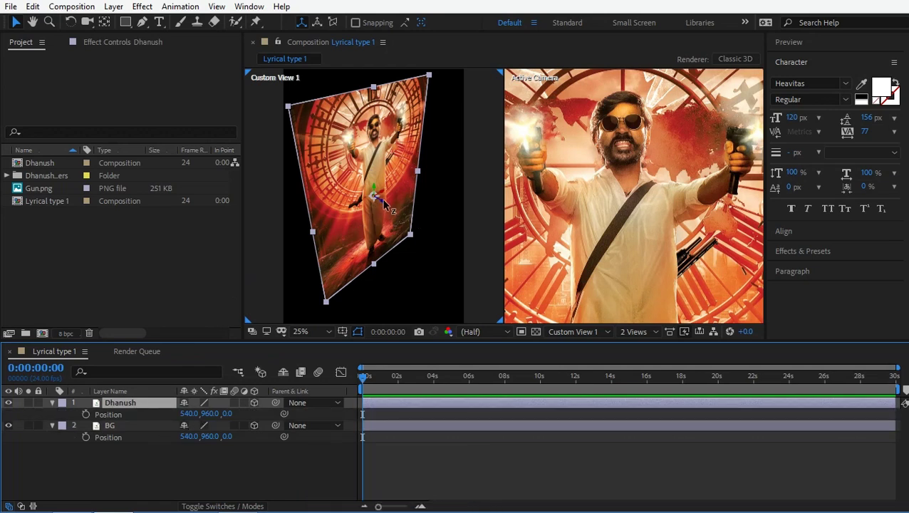
pyautogui.moveTo(385, 205); pyautogui.dragTo(439, 231)
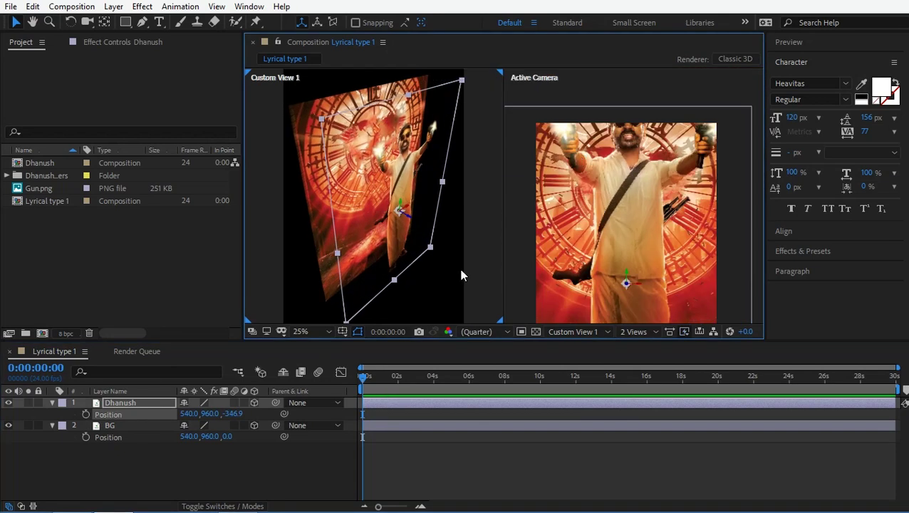
pyautogui.click(319, 189)
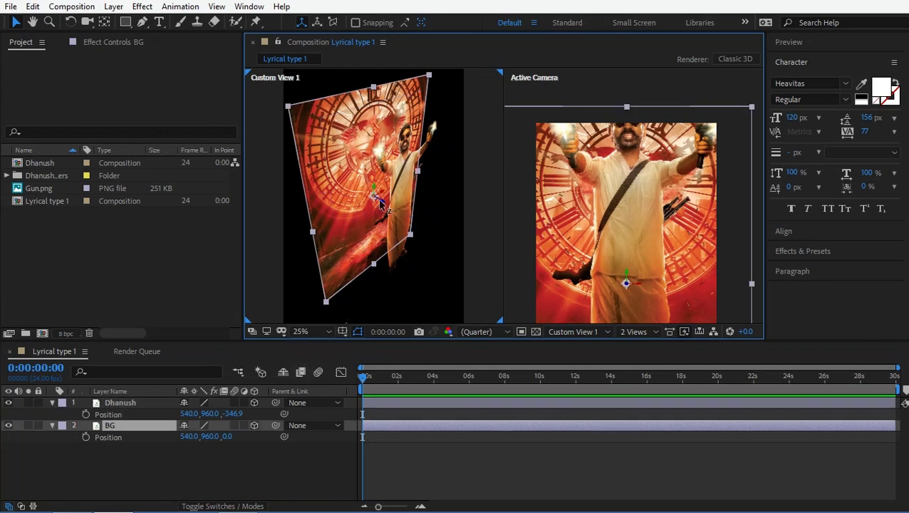
pyautogui.moveTo(383, 205); pyautogui.dragTo(370, 249)
# Step: Orbit the maximized Custom View 1 to inspect the depth gap between the layers
pyautogui.press('c')
pyautogui.press('`')
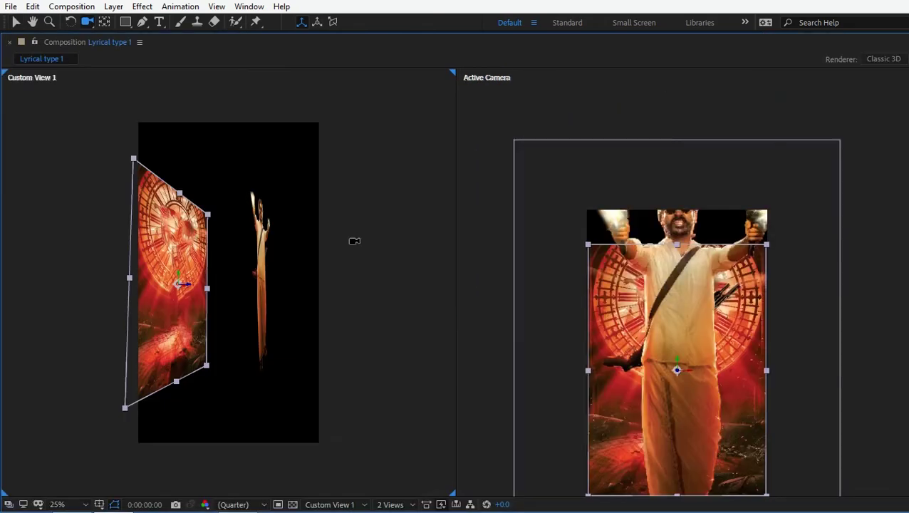
pyautogui.moveTo(397, 233); pyautogui.dragTo(394, 235)
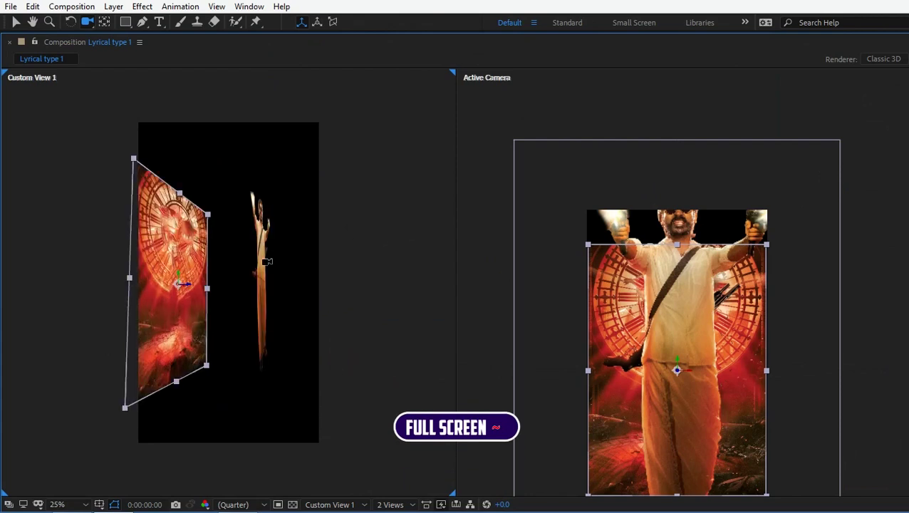
pyautogui.moveTo(272, 272); pyautogui.dragTo(230, 278)
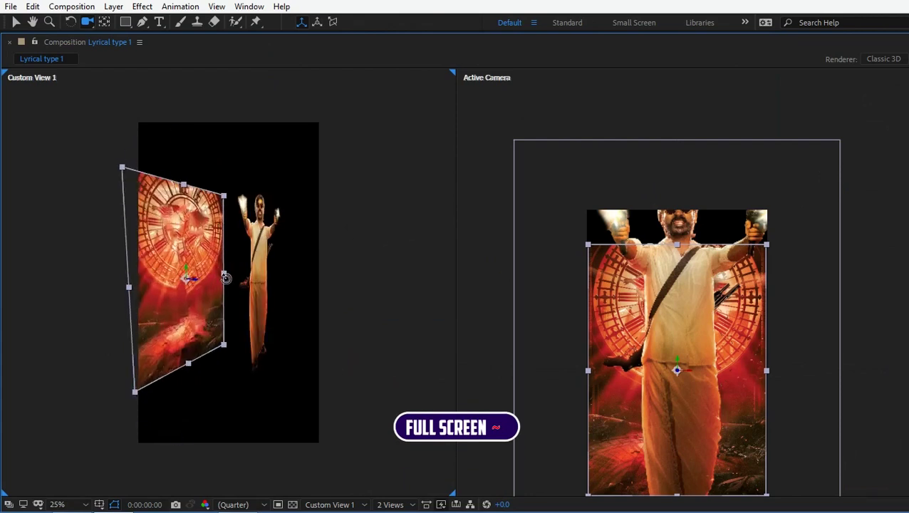
pyautogui.moveTo(230, 279); pyautogui.dragTo(257, 270)
pyautogui.press('`')
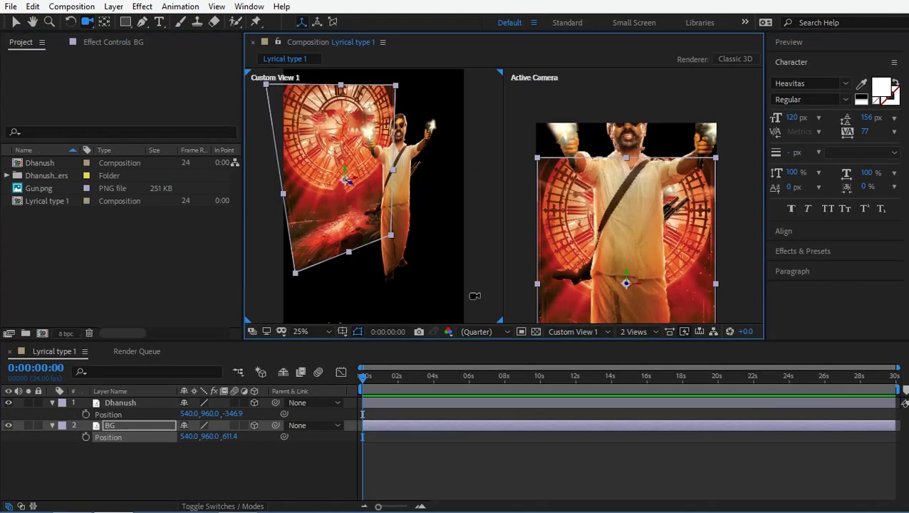
# Step: Switch the viewer layout to a single camera view
pyautogui.click(556, 333)
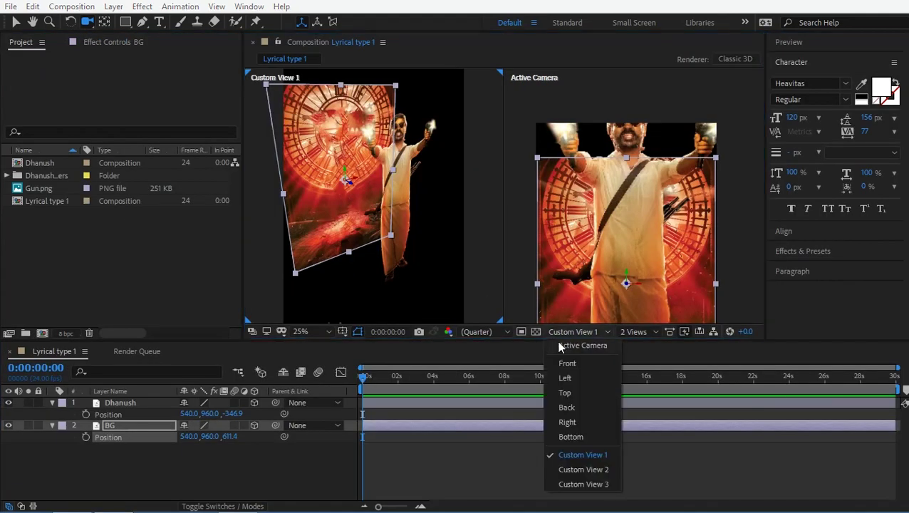
pyautogui.click(625, 331)
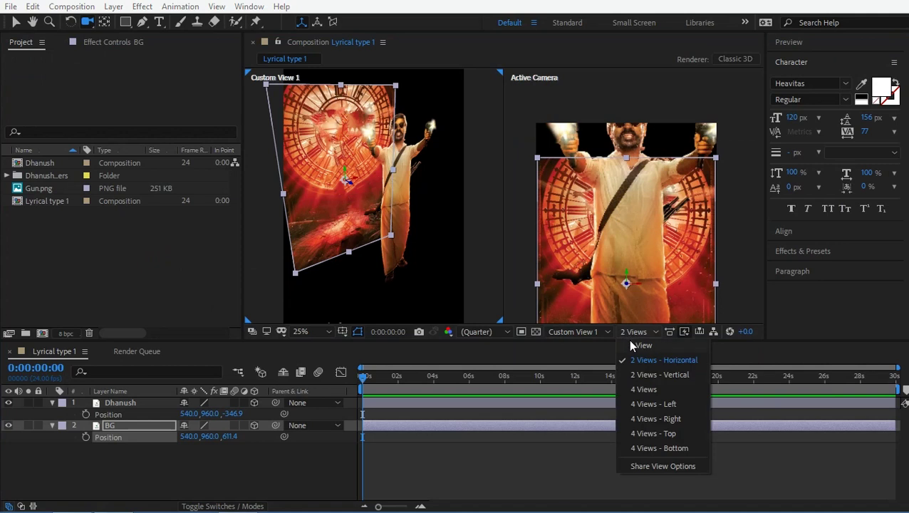
pyautogui.click(628, 345)
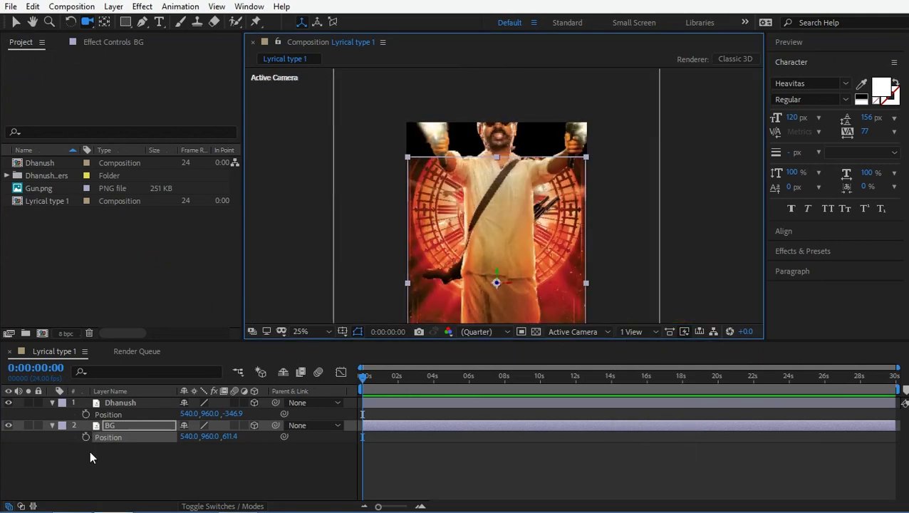
# Step: Scale BG to 163% and Dhanush to 92% so both fill the frame
pyautogui.click(163, 425)
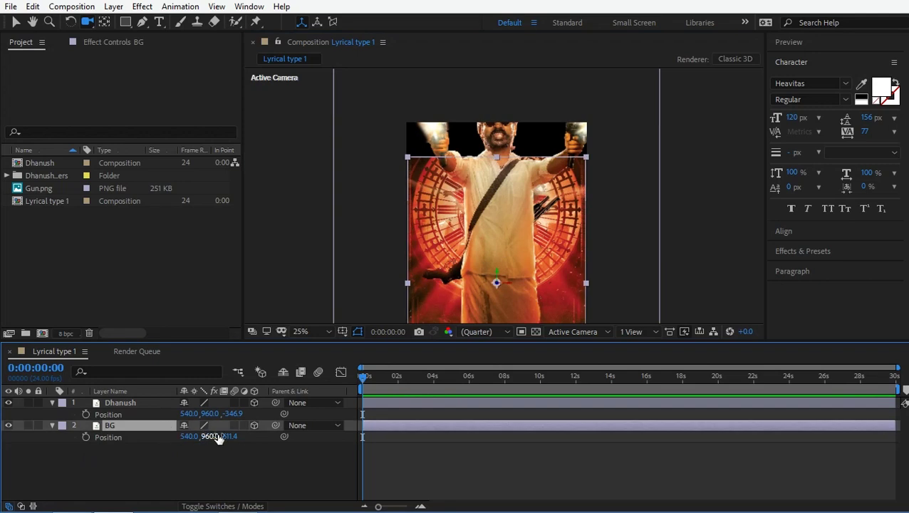
pyautogui.press('s')
pyautogui.moveTo(245, 436); pyautogui.dragTo(271, 437)
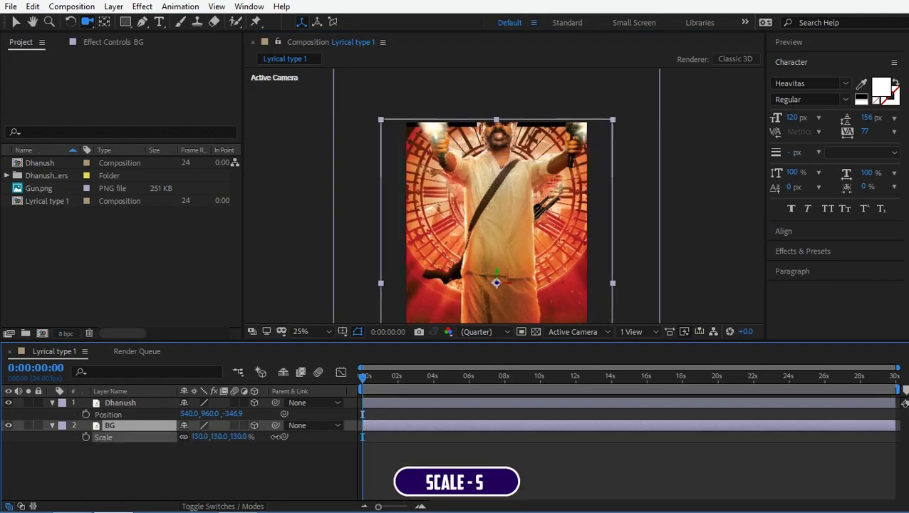
pyautogui.click(117, 401)
pyautogui.press('s')
pyautogui.moveTo(251, 417); pyautogui.dragTo(238, 417)
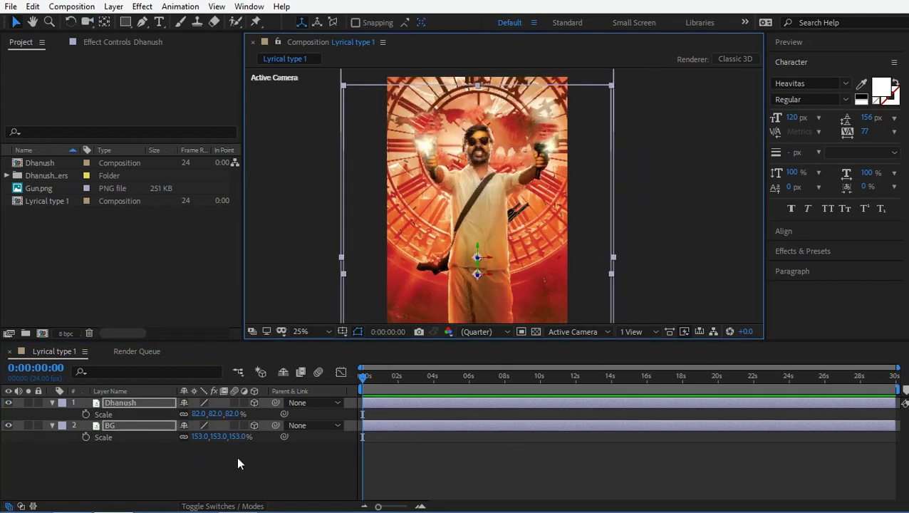
pyautogui.click(479, 199)
pyautogui.press(',')
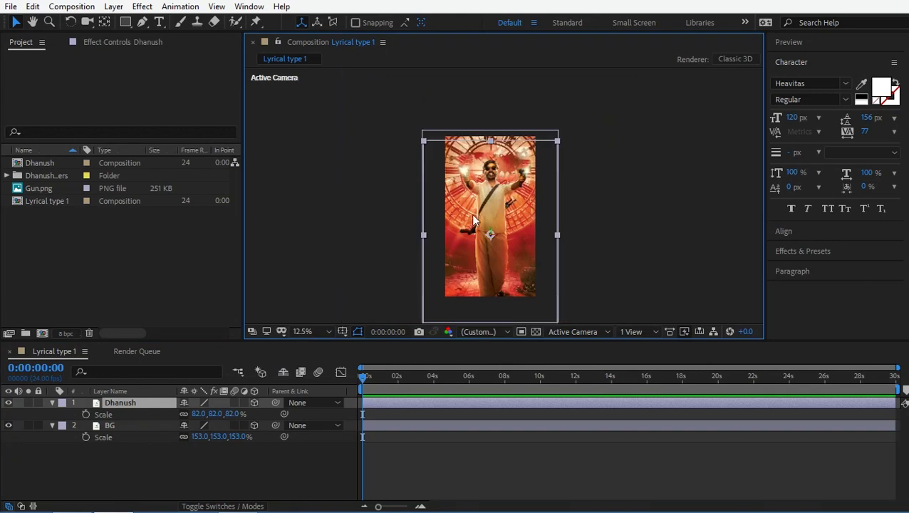
pyautogui.keyDown('ctrl'); pyautogui.click(201, 426); pyautogui.keyUp('ctrl')
pyautogui.moveTo(237, 439); pyautogui.dragTo(550, 200)
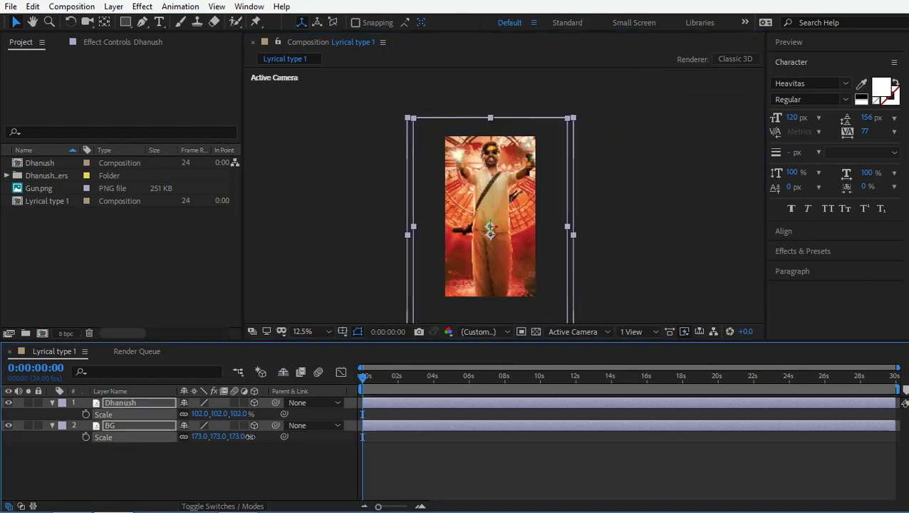
pyautogui.click(597, 168)
# Step: Hide the scale properties and nudge Dhanush's position in the frame
pyautogui.scroll(4, 583, 168)
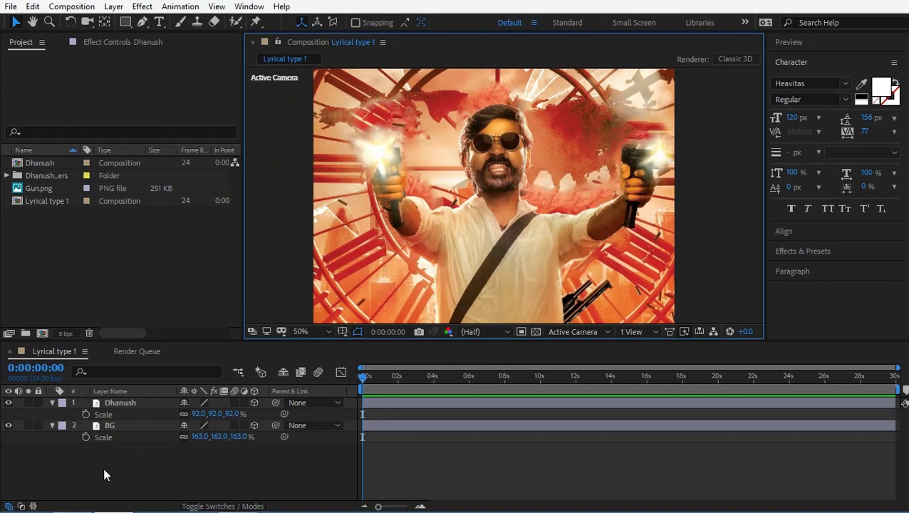
pyautogui.click(128, 446)
pyautogui.press('s')
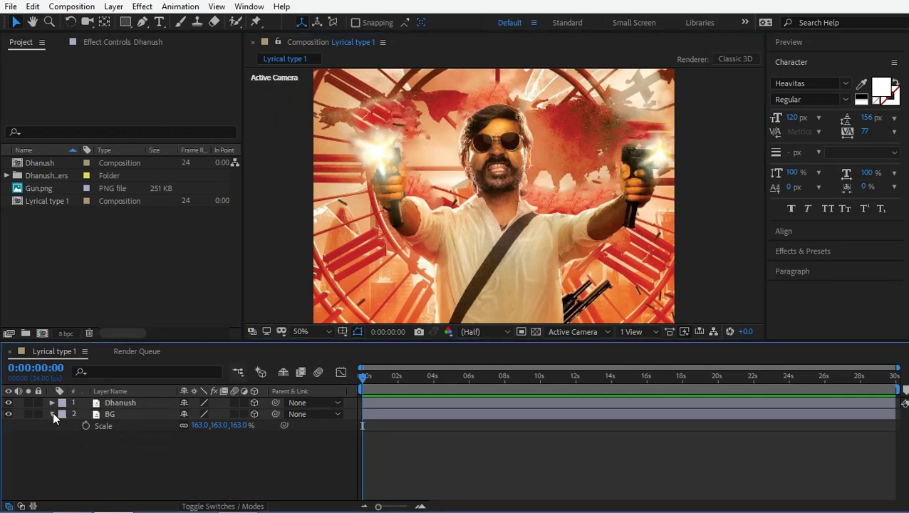
pyautogui.moveTo(515, 247); pyautogui.dragTo(507, 270)
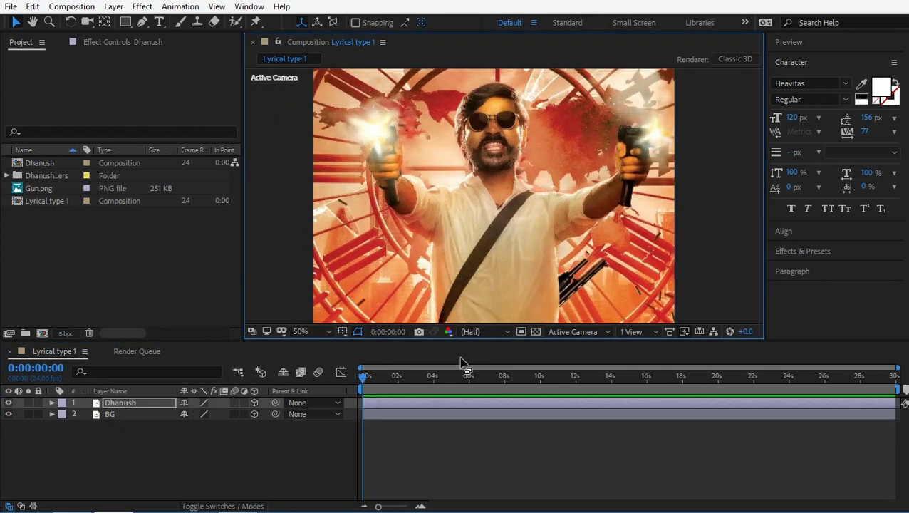
pyautogui.scroll(-2, 547, 212)
# Step: Apply Camera Lens Blur (radius 5.0) to BG and toggle it off and on to compare
pyautogui.click(128, 414)
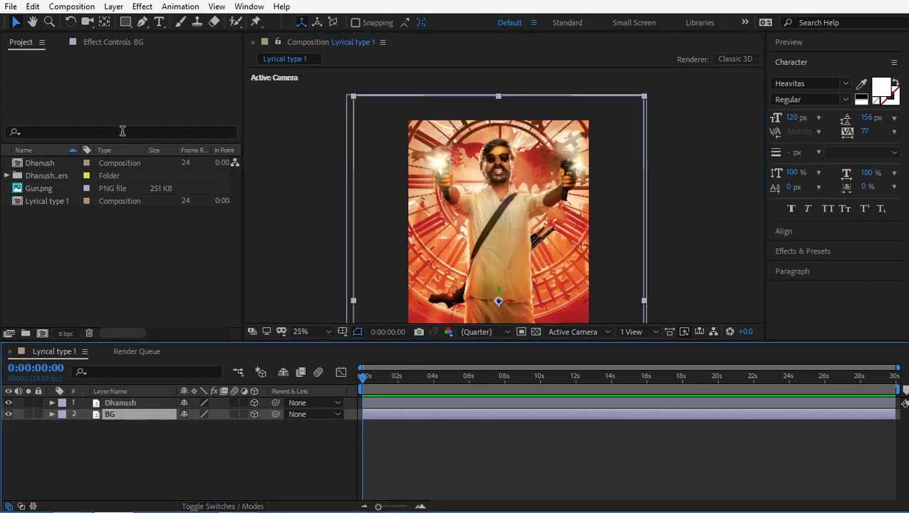
pyautogui.click(119, 40)
pyautogui.scroll(2, 519, 186)
pyautogui.hotkey('ctrl', 'space')
pyautogui.write('cam')
pyautogui.press('Return')
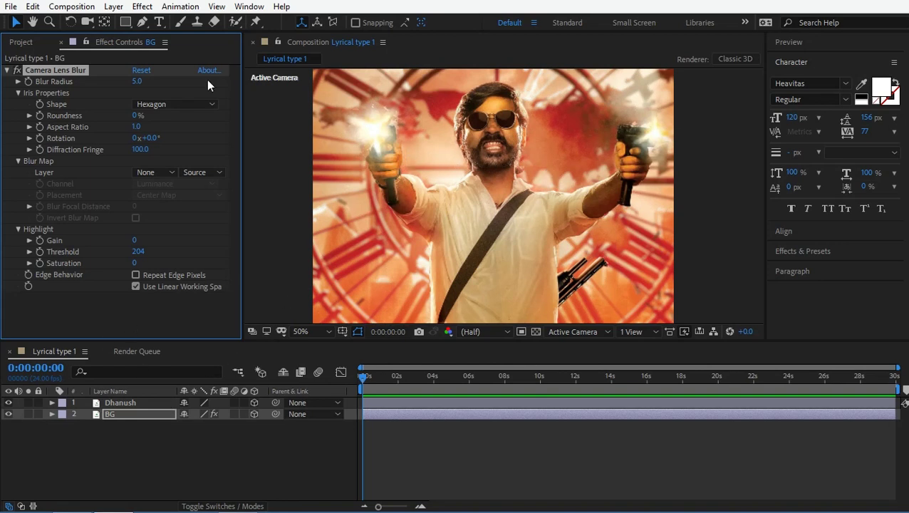
pyautogui.click(17, 70)
pyautogui.click(17, 71)
pyautogui.scroll(-1, 517, 184)
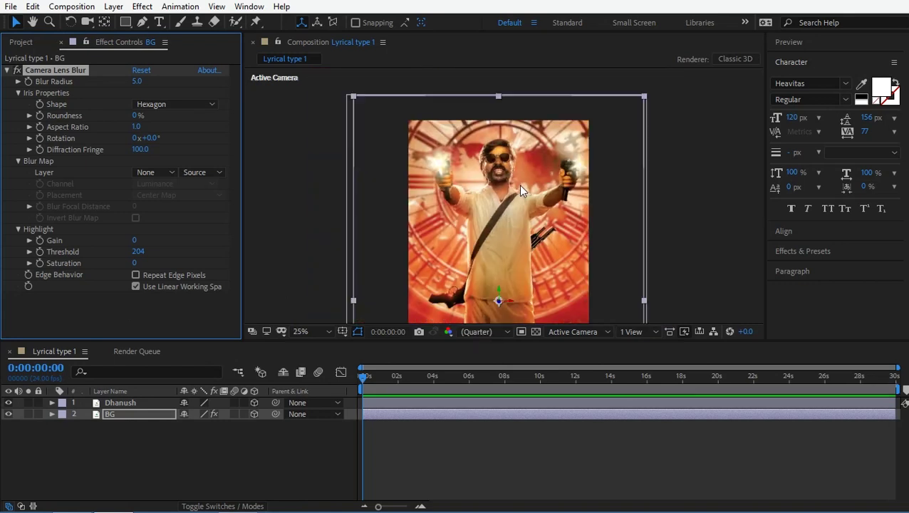
# Step: Create a text layer reading 'rakita' on two lines
pyautogui.rightClick(133, 438)
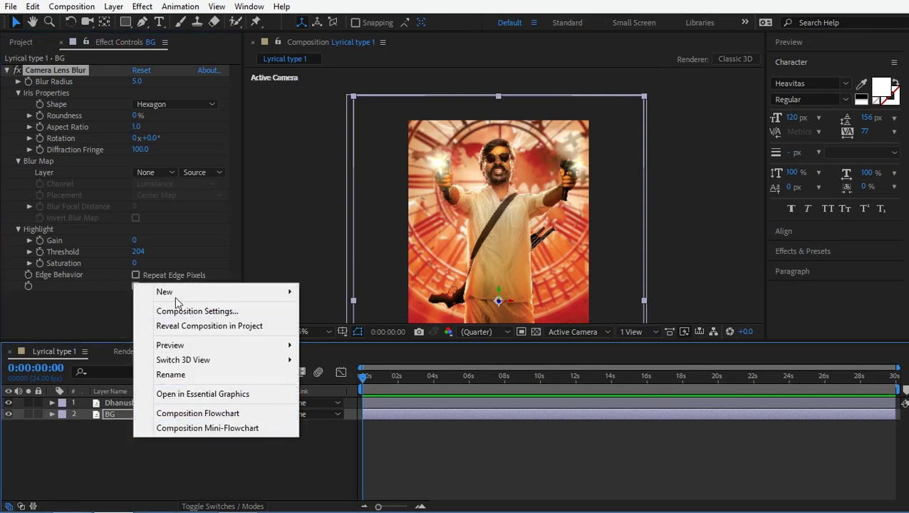
pyautogui.moveTo(176, 292)
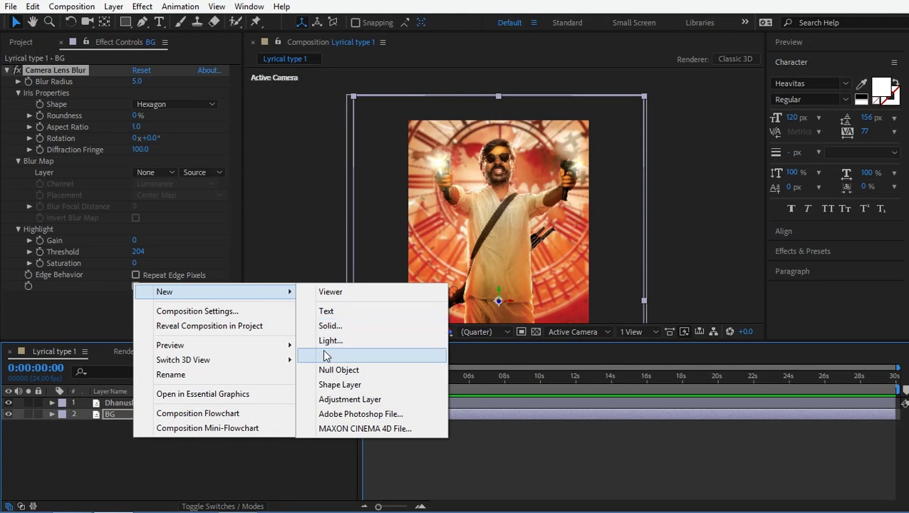
pyautogui.click(325, 313)
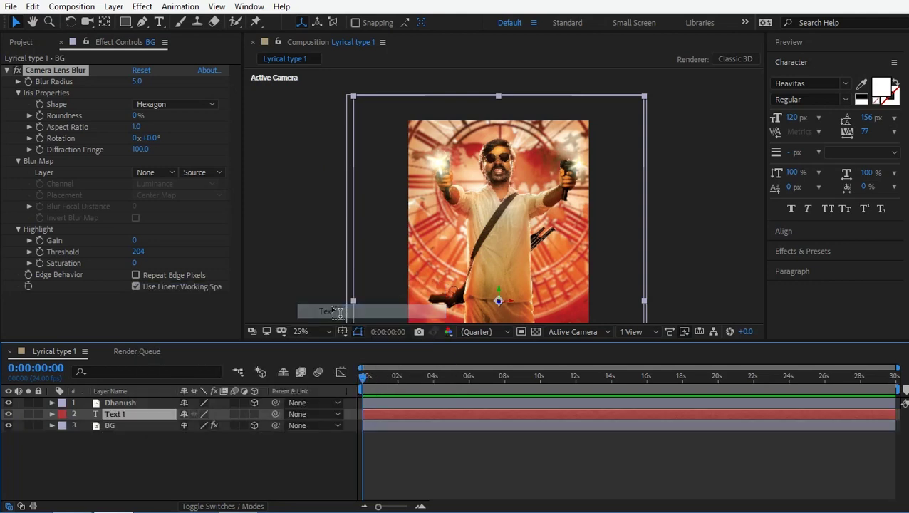
pyautogui.write('rakita')
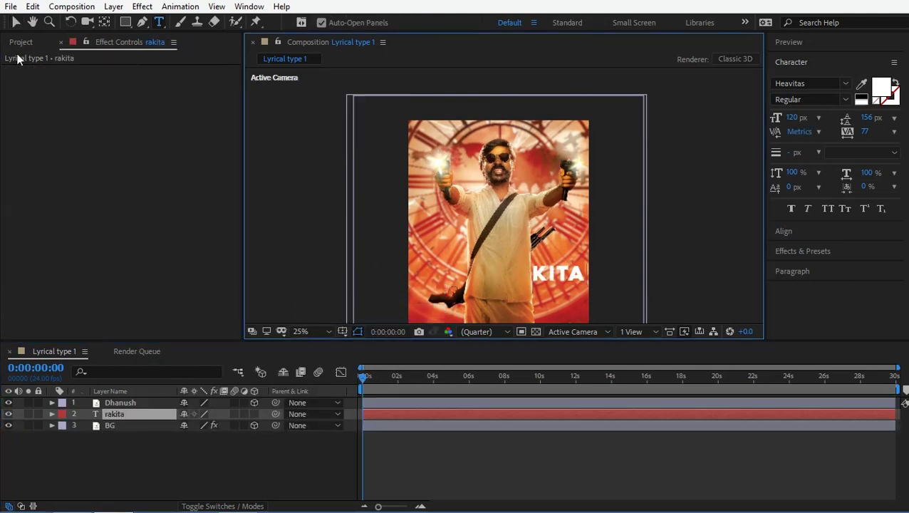
pyautogui.press('Return')
pyautogui.write('rakita')
pyautogui.hotkey('ctrl', 'a')
pyautogui.hotkey('ctrl', 'alt', 'shift', '.')
pyautogui.hotkey('ctrl', 'alt', 'shift', '.')
pyautogui.hotkey('ctrl', 'alt', 'shift', '.')
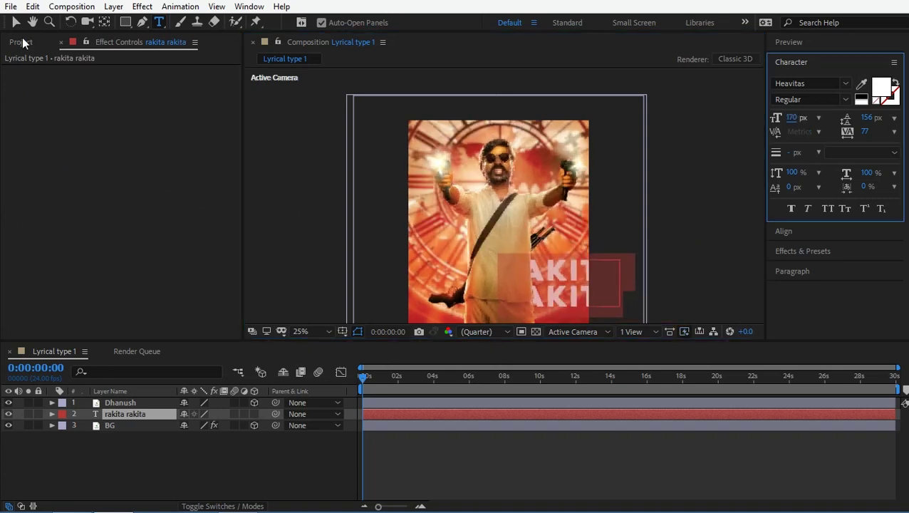
# Step: Make the text layer 3D and move it to the top of the layer stack
pyautogui.click(16, 22)
pyautogui.press('.')
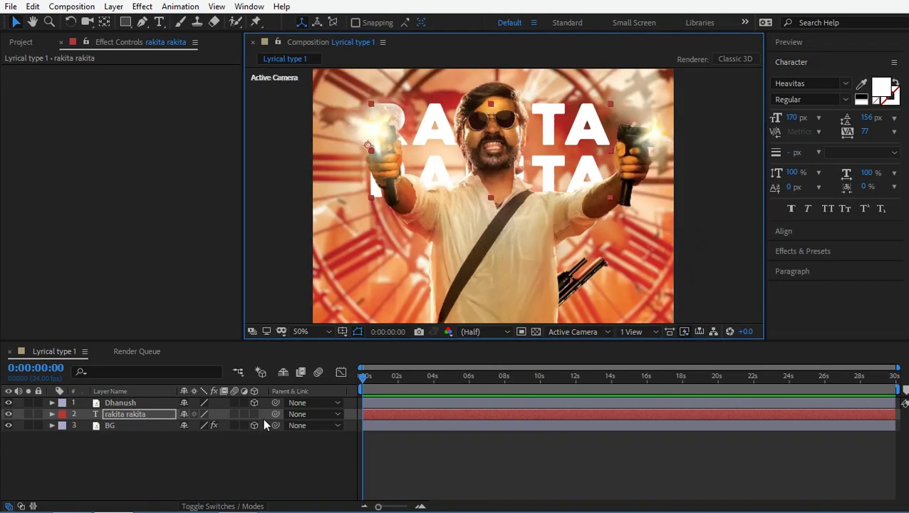
pyautogui.click(253, 414)
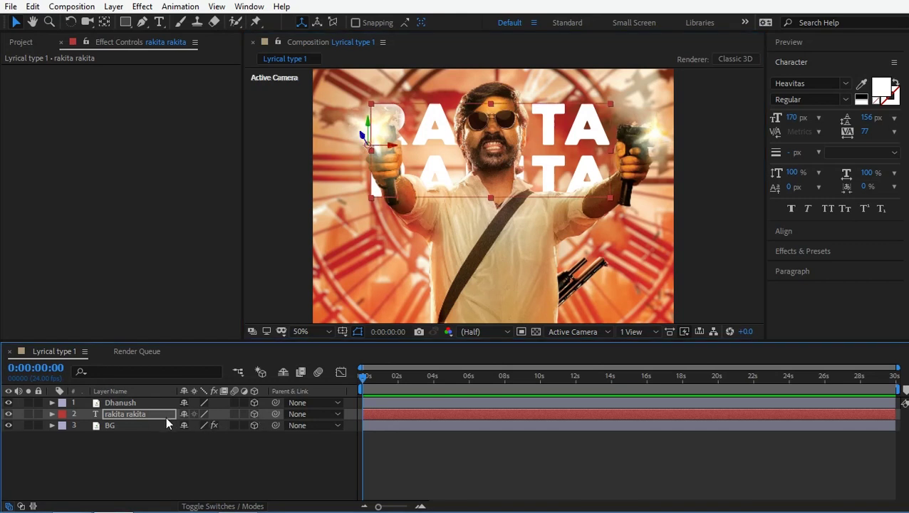
pyautogui.moveTo(159, 415); pyautogui.dragTo(159, 404)
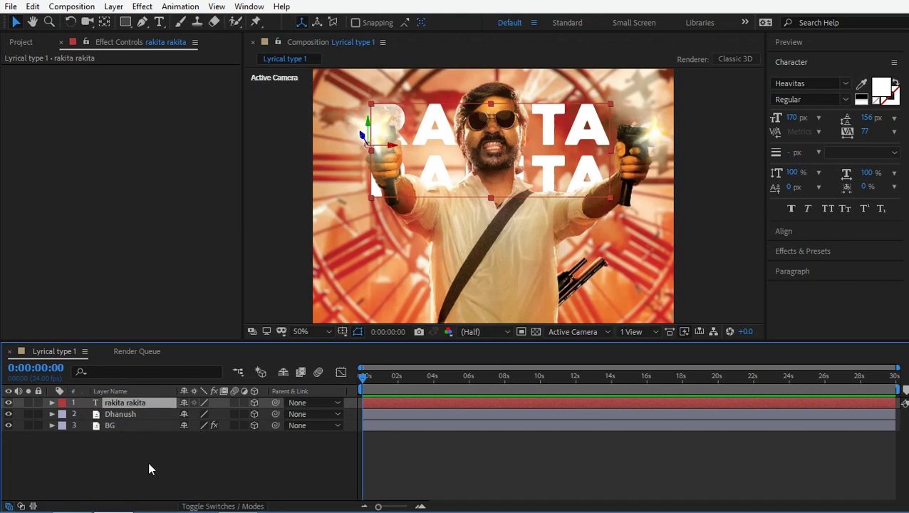
# Step: Move the rakita text lower and deeper to Position 191, 796.4, −488 using an angled side view
pyautogui.click(648, 332)
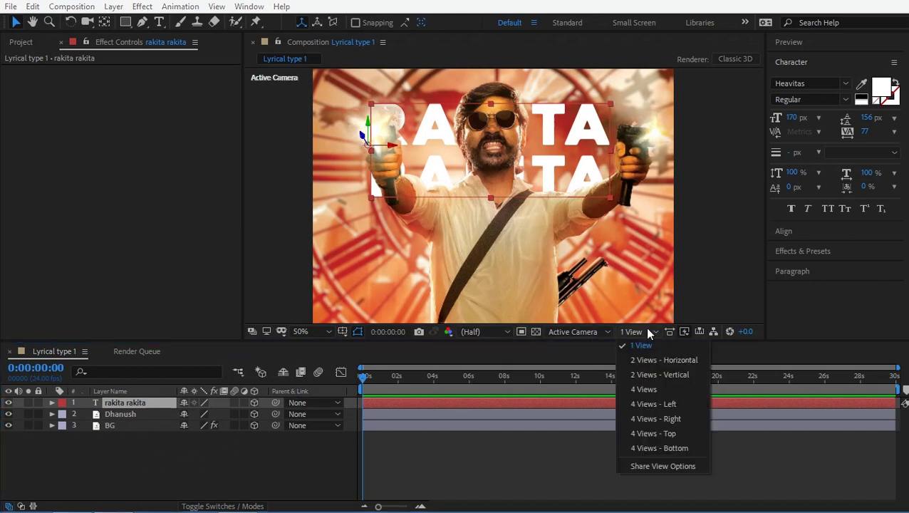
pyautogui.click(648, 360)
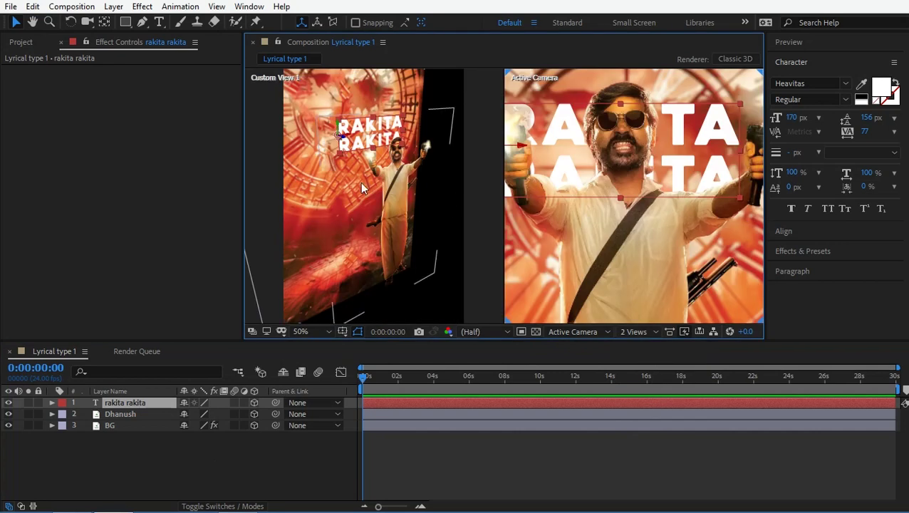
pyautogui.click(356, 142)
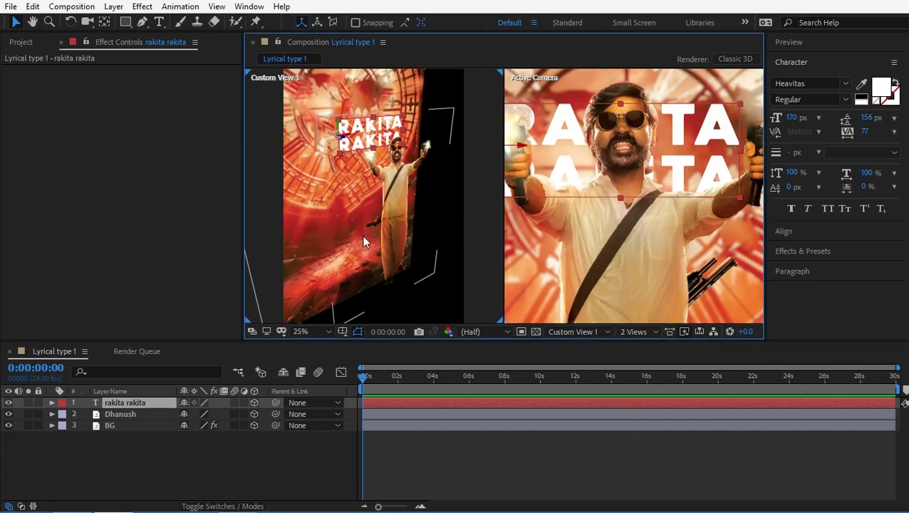
pyautogui.press('c')
pyautogui.moveTo(362, 242); pyautogui.dragTo(383, 228)
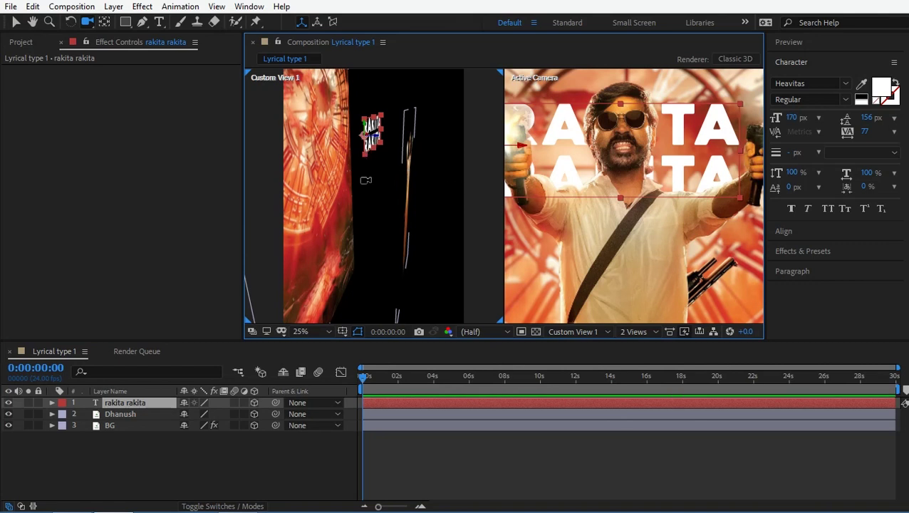
pyautogui.press('p')
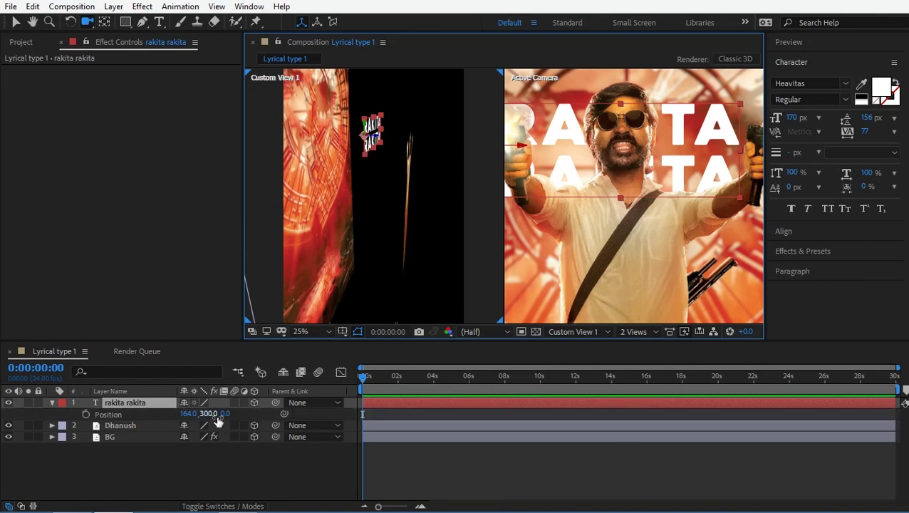
pyautogui.press('v')
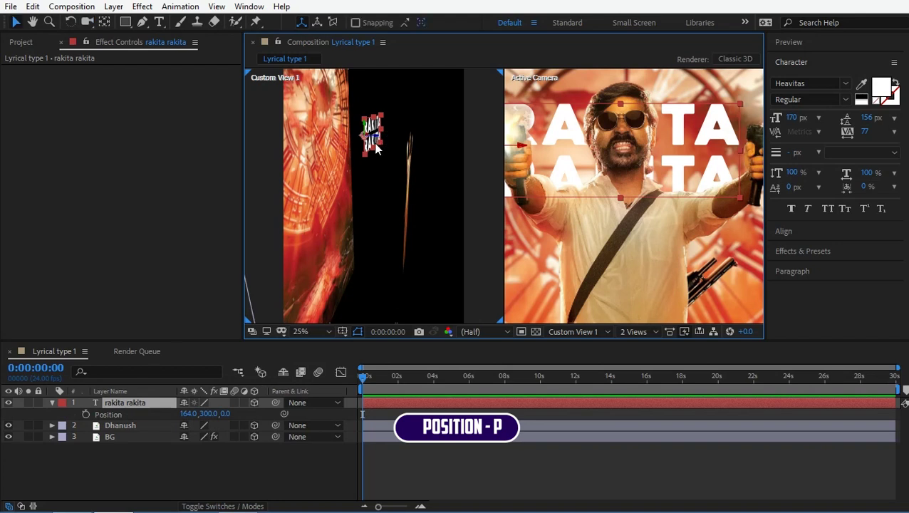
pyautogui.moveTo(374, 132); pyautogui.dragTo(421, 198)
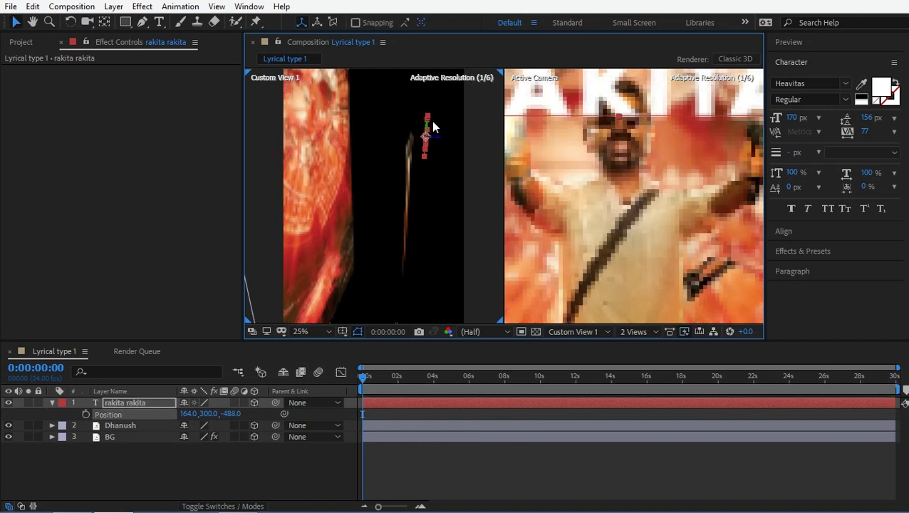
pyautogui.click(602, 212)
pyautogui.moveTo(633, 183); pyautogui.dragTo(639, 184)
# Step: Return to the single camera view and reduce the text's font size
pyautogui.click(633, 331)
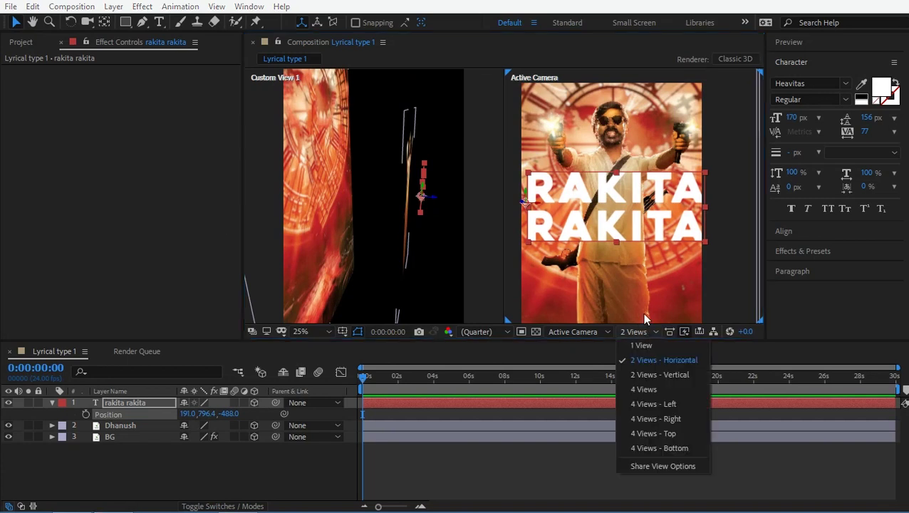
pyautogui.click(644, 344)
pyautogui.hotkey('ctrl', 't')
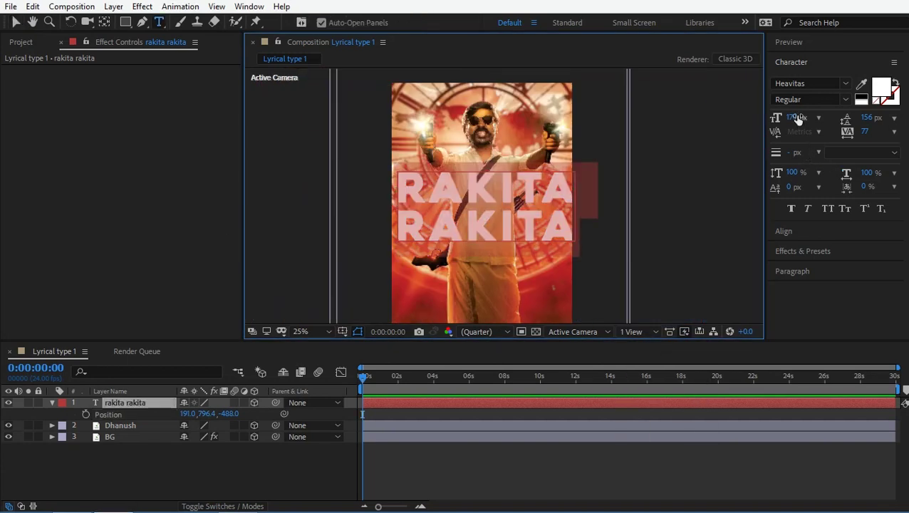
pyautogui.moveTo(796, 117); pyautogui.dragTo(783, 117)
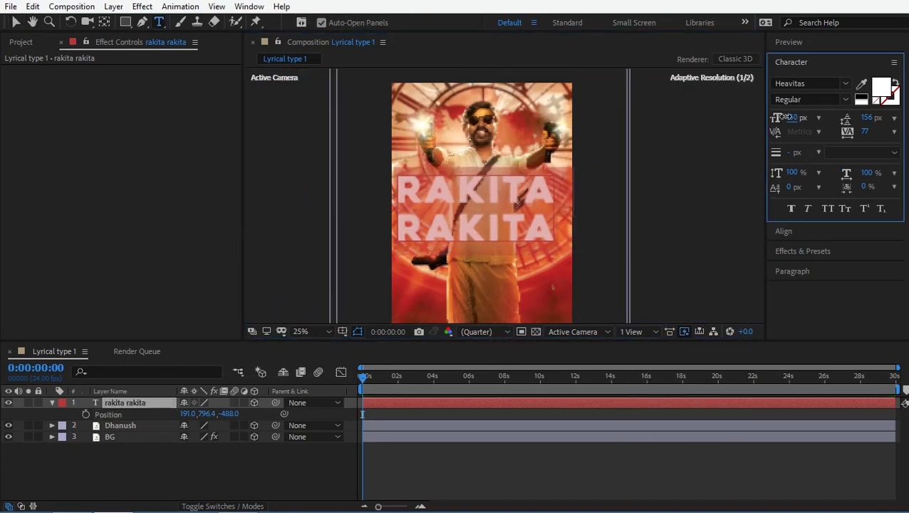
# Step: Add a new two-node camera, Camera 1, to the comp
pyautogui.rightClick(157, 467)
pyautogui.moveTo(195, 326)
pyautogui.click(347, 383)
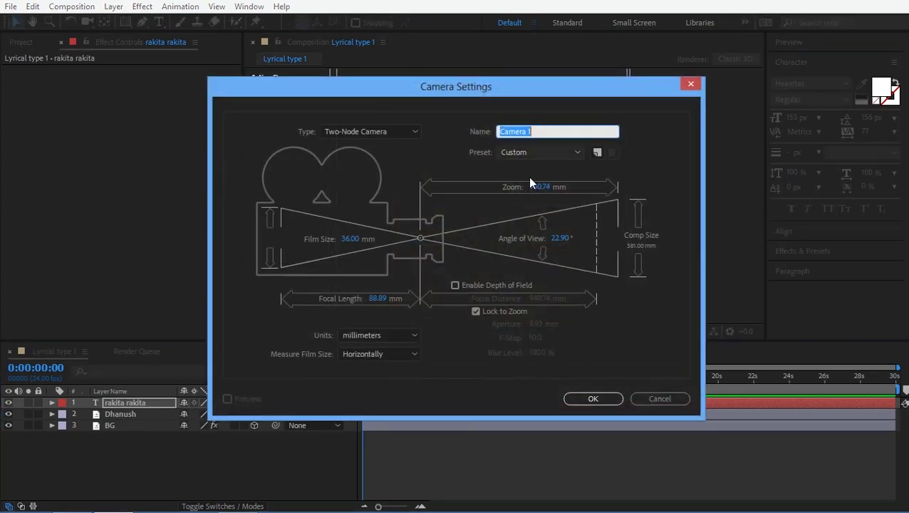
pyautogui.click(591, 398)
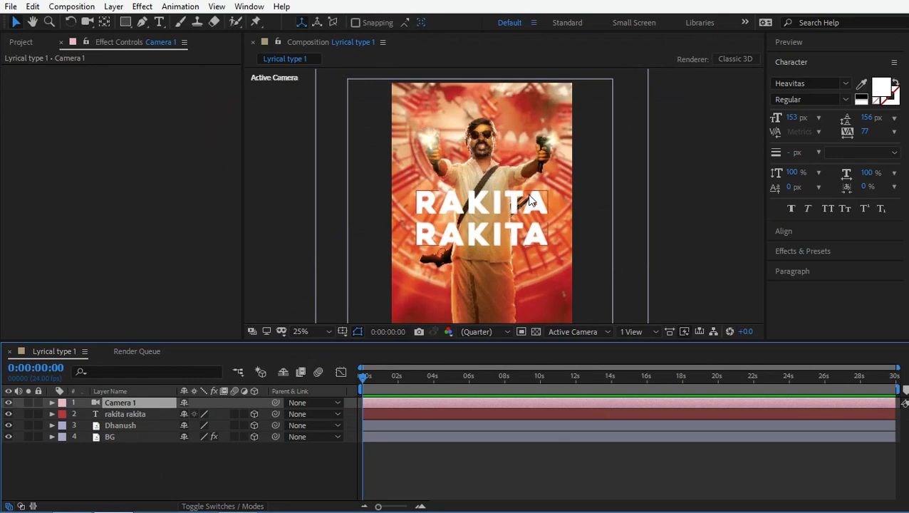
# Step: Expand Camera 1's Transform group to expose its Position and rotation properties
pyautogui.click(51, 403)
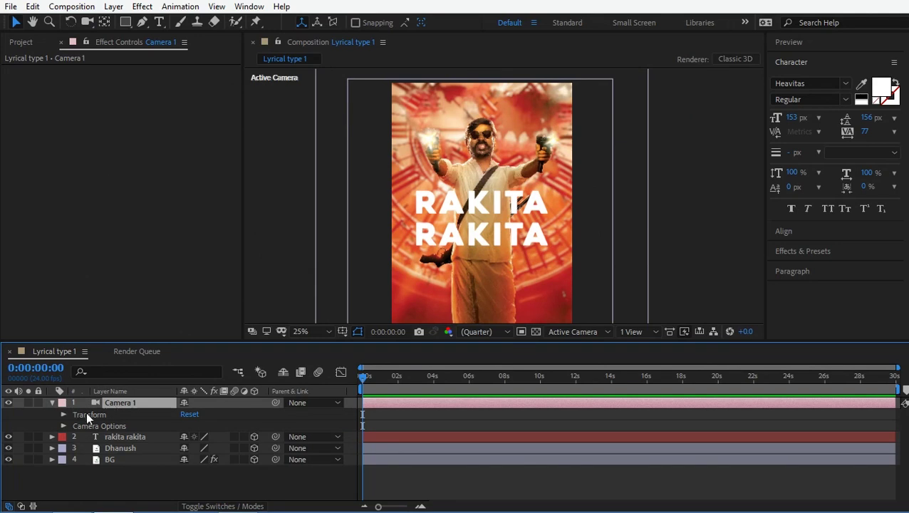
pyautogui.click(63, 414)
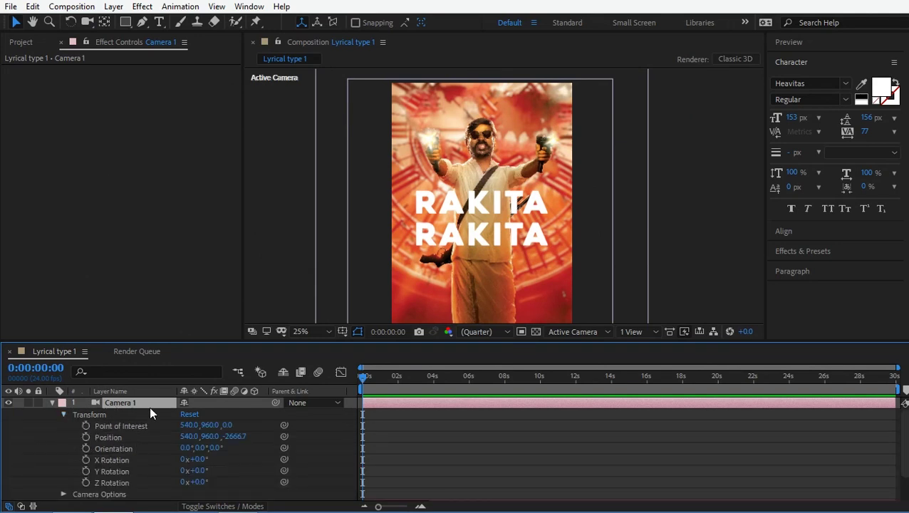
pyautogui.scroll(-2, 113, 427)
pyautogui.scroll(2, 124, 431)
pyautogui.click(104, 426)
pyautogui.click(108, 436)
pyautogui.click(113, 471)
pyautogui.click(117, 482)
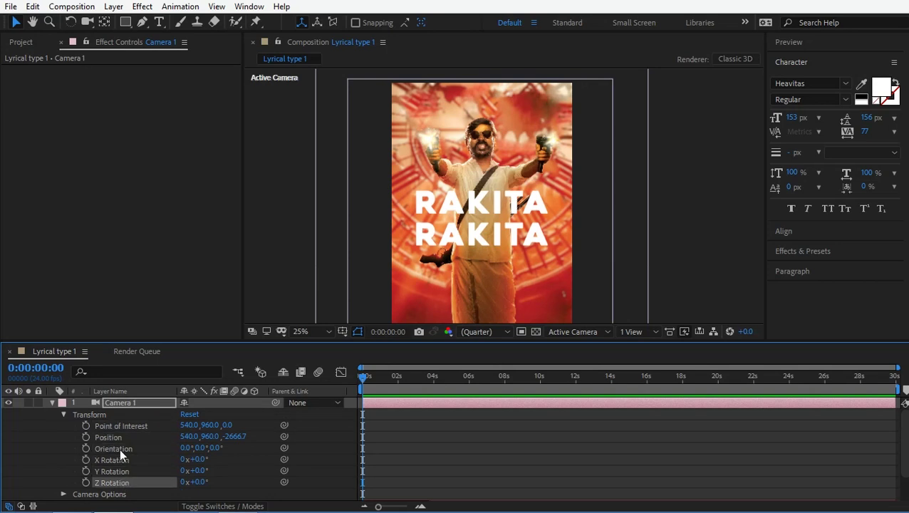
# Step: Start a Position expression on Camera 1 with the line x=wiggle(1,600)
pyautogui.press('p')
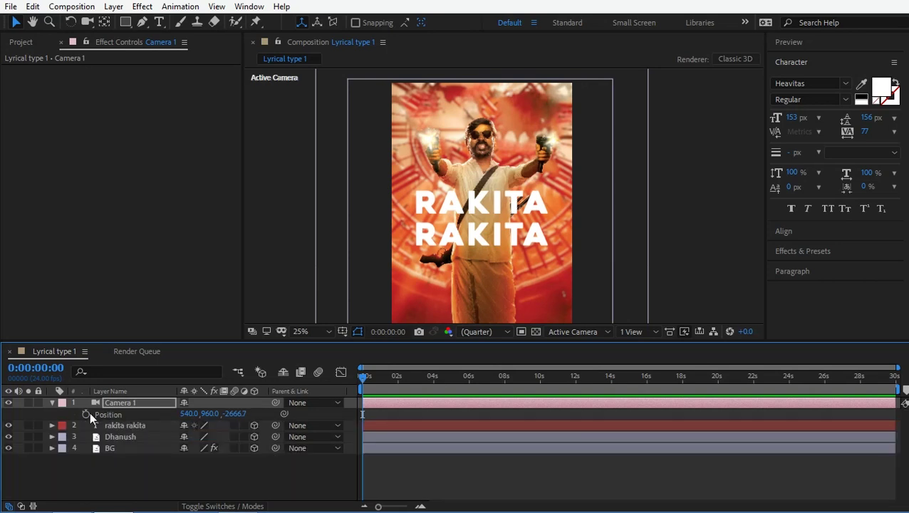
pyautogui.keyDown('alt'); pyautogui.click(86, 414); pyautogui.keyUp('alt')
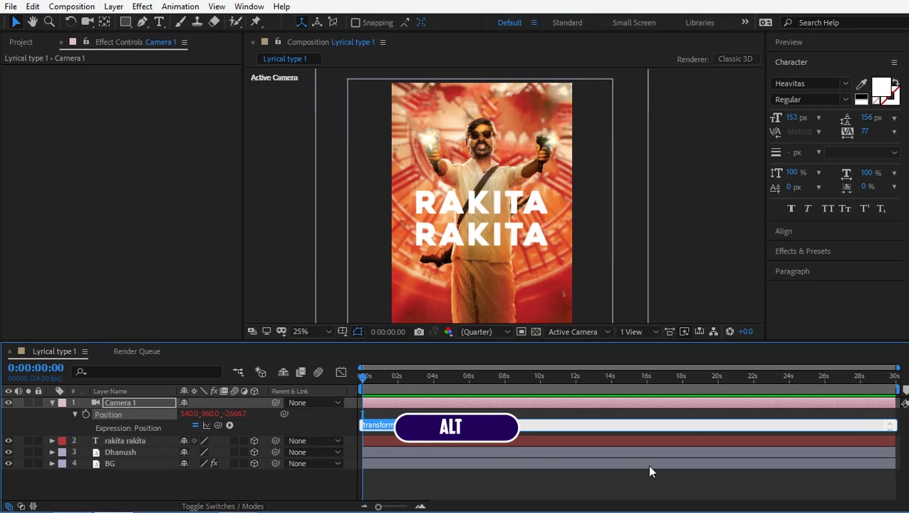
pyautogui.write('x=')
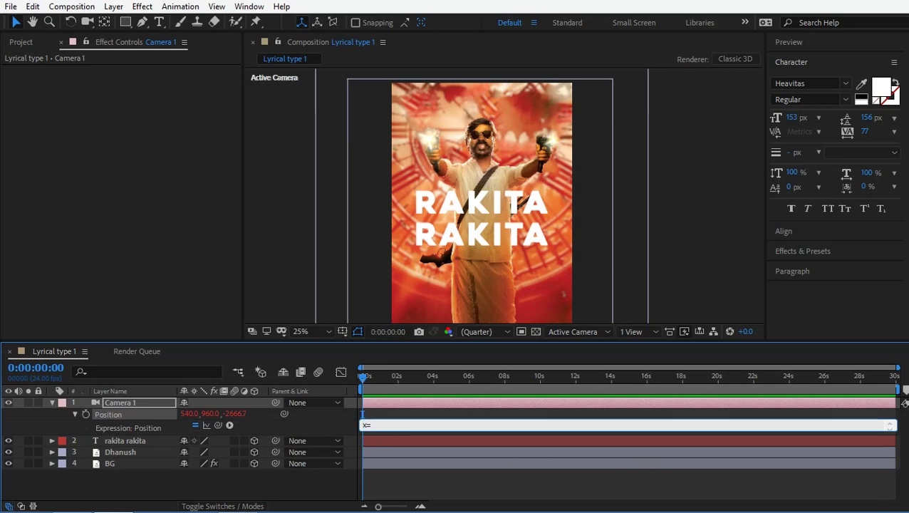
pyautogui.write('wiggle')
pyautogui.write('(')
pyautogui.write('1,600')
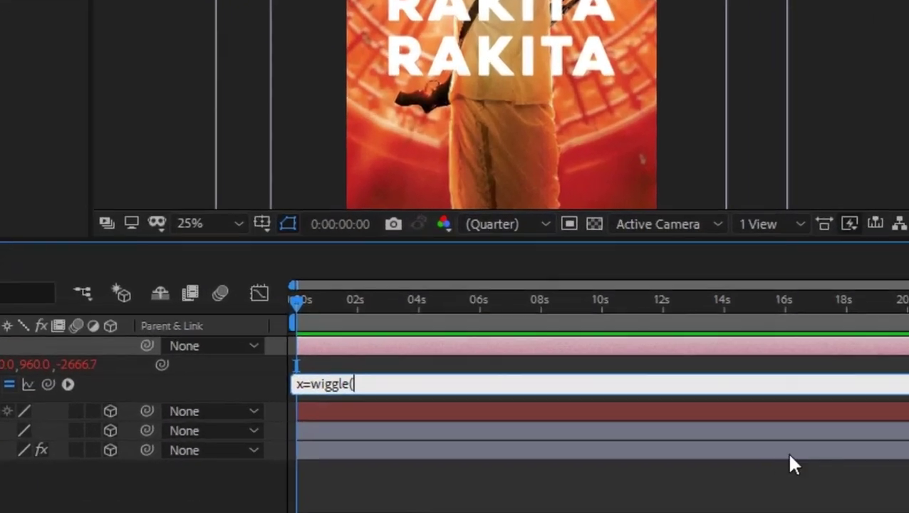
pyautogui.hotkey('ctrl', 'a')
pyautogui.hotkey('ctrl', 'c')
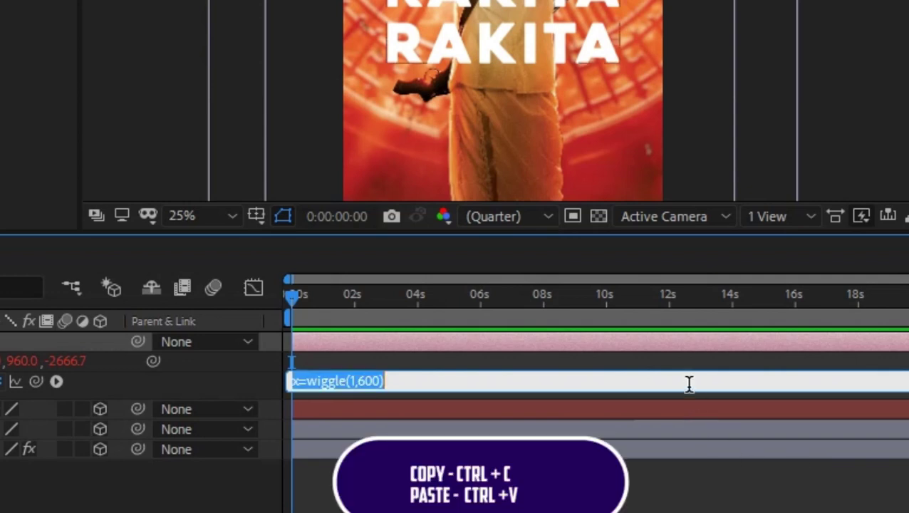
pyautogui.click(688, 385)
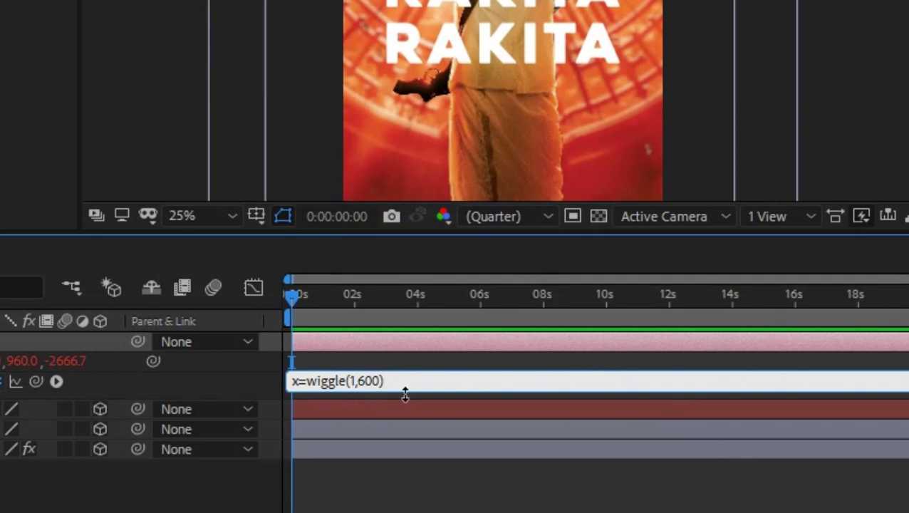
pyautogui.moveTo(404, 396); pyautogui.dragTo(424, 480)
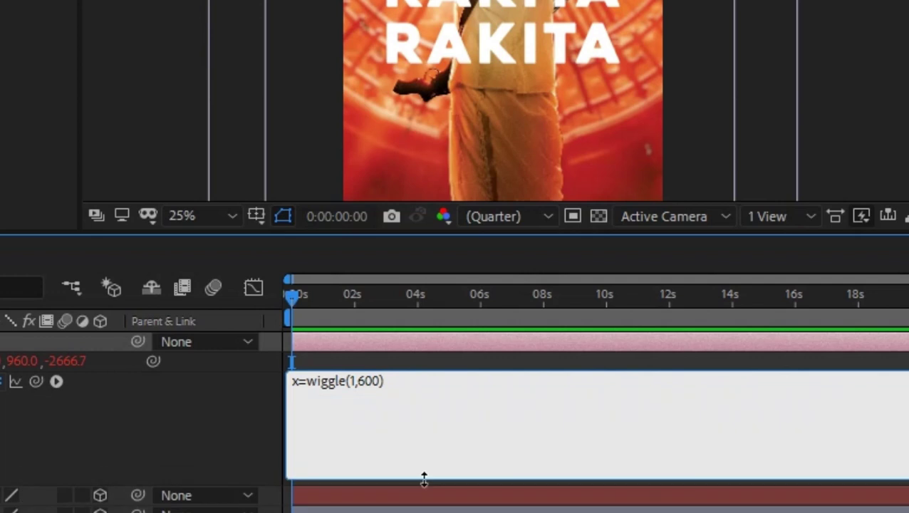
# Step: Add y=wiggle(1,200) and z=wiggle(1,50) lines, end with {x,y,z}, and commit
pyautogui.press('Return')
pyautogui.hotkey('ctrl', 'v')
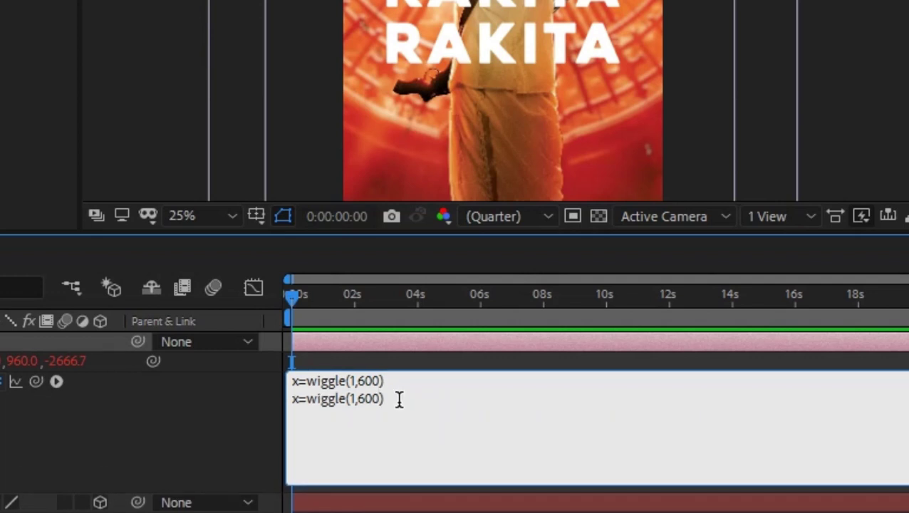
pyautogui.write('Y')
pyautogui.press('BackSpace')
pyautogui.write('y')
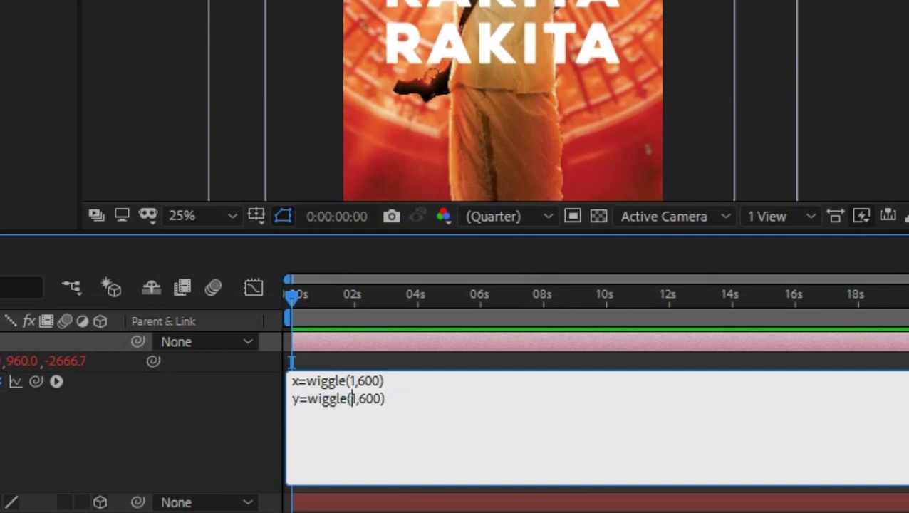
pyautogui.hotkey('ctrl', 'v')
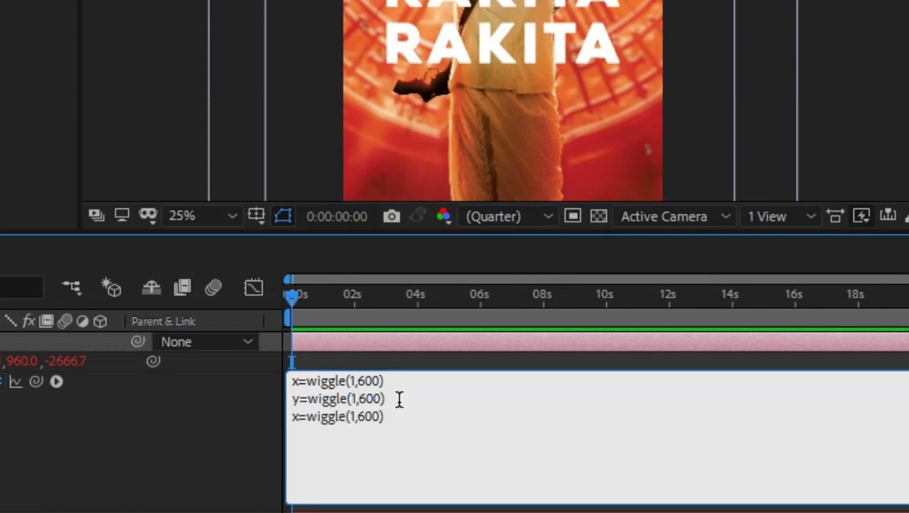
pyautogui.press('Home')
pyautogui.press('Delete')
pyautogui.write('z')
pyautogui.press('BackSpace')
pyautogui.press('Delete')
pyautogui.press('BackSpace')
pyautogui.write('2')
pyautogui.press('Return')
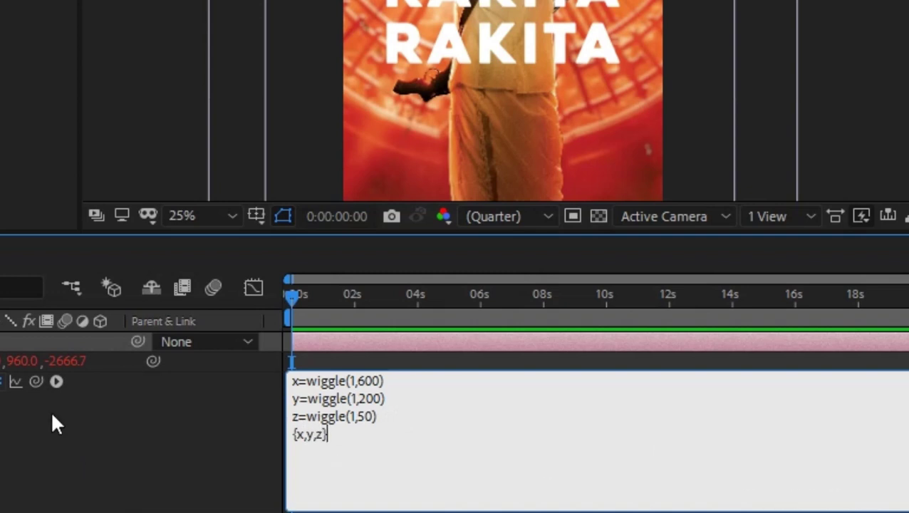
pyautogui.click(150, 436)
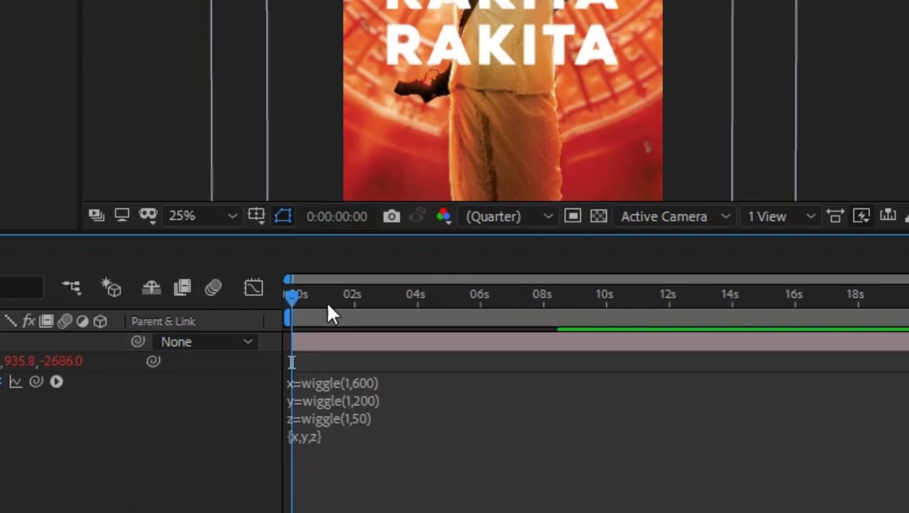
pyautogui.press('space')
pyautogui.press('space')
pyautogui.press('space')
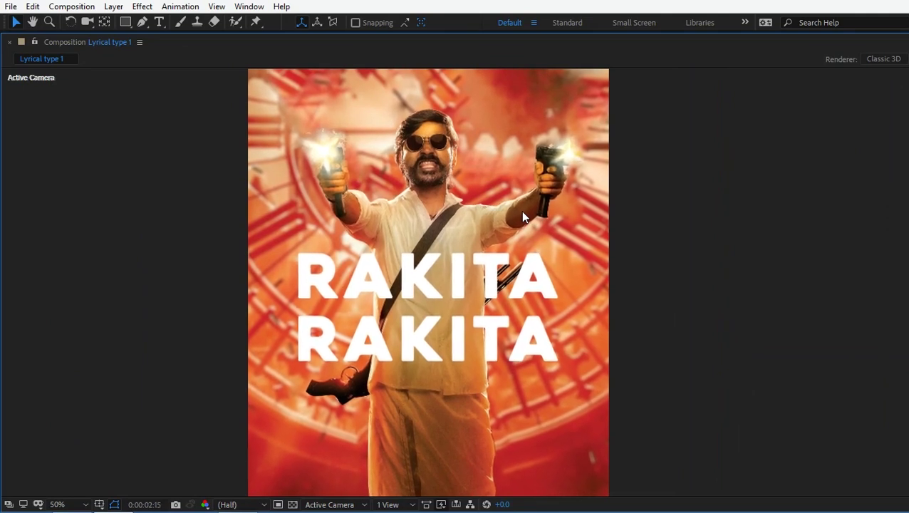
pyautogui.press('space')
pyautogui.press('`')
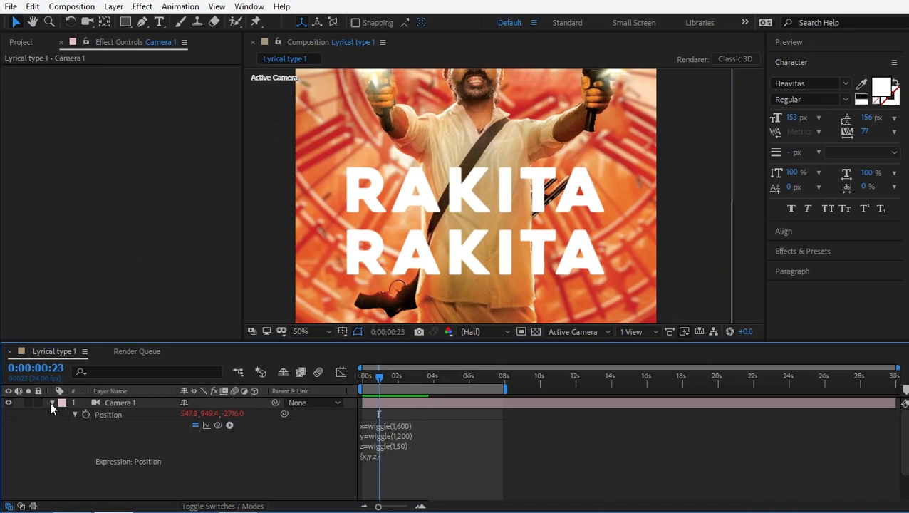
# Step: Search 'type' in Effects & Presets and drag Typewriter onto the rakita rakita text
pyautogui.click(51, 402)
pyautogui.click(124, 414)
pyautogui.click(802, 251)
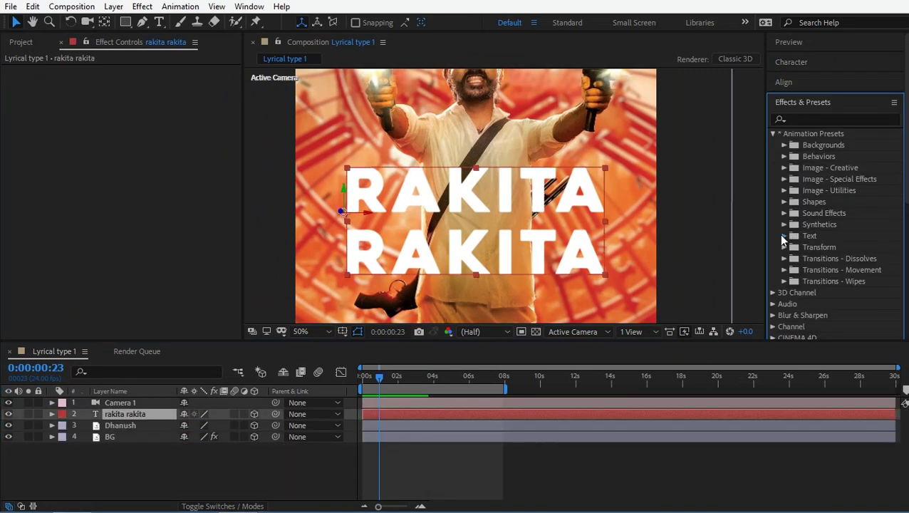
pyautogui.click(784, 236)
pyautogui.scroll(-3, 816, 255)
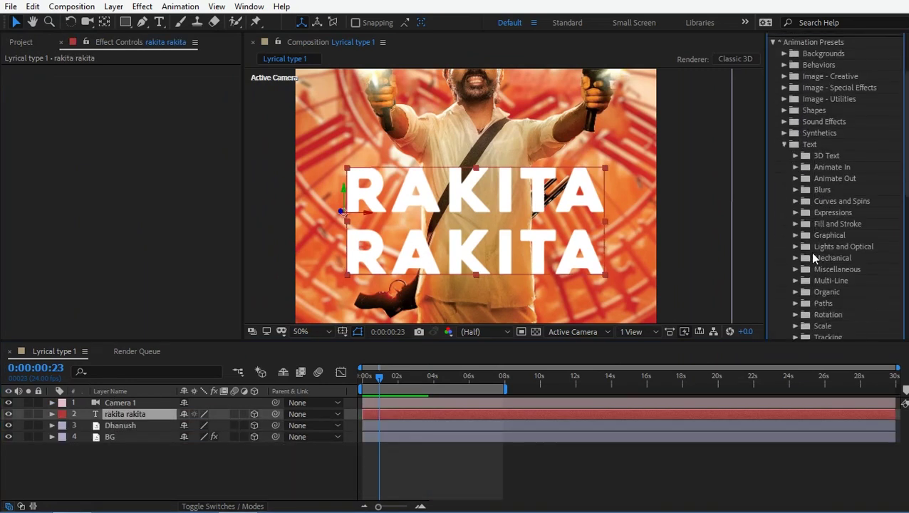
pyautogui.scroll(3, 815, 176)
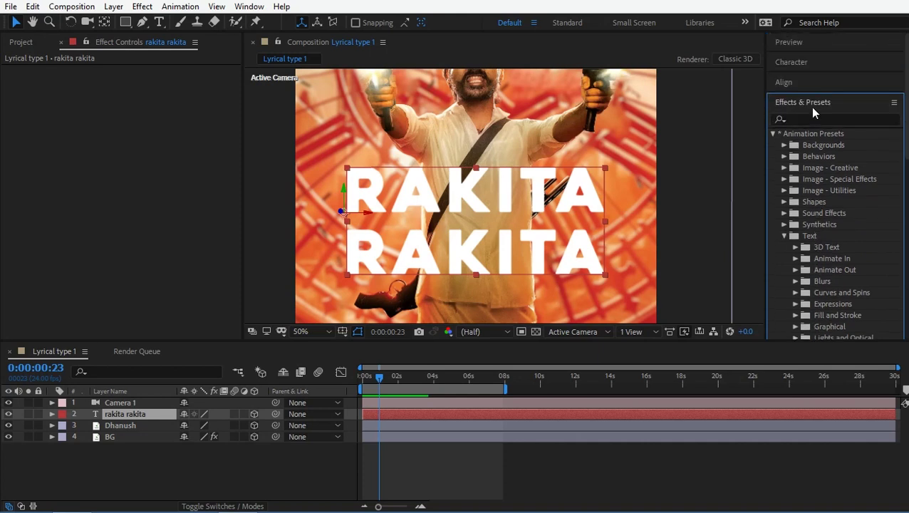
pyautogui.click(810, 118)
pyautogui.write('type')
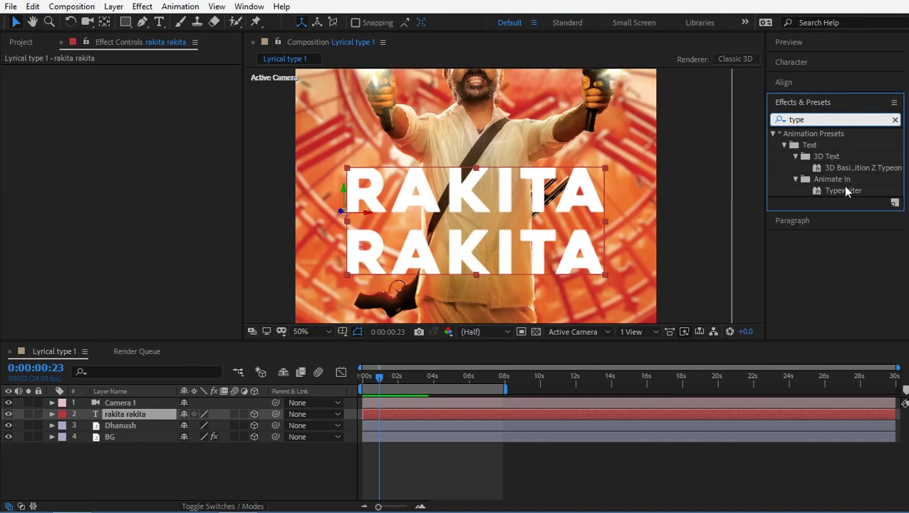
pyautogui.moveTo(848, 192); pyautogui.dragTo(447, 205)
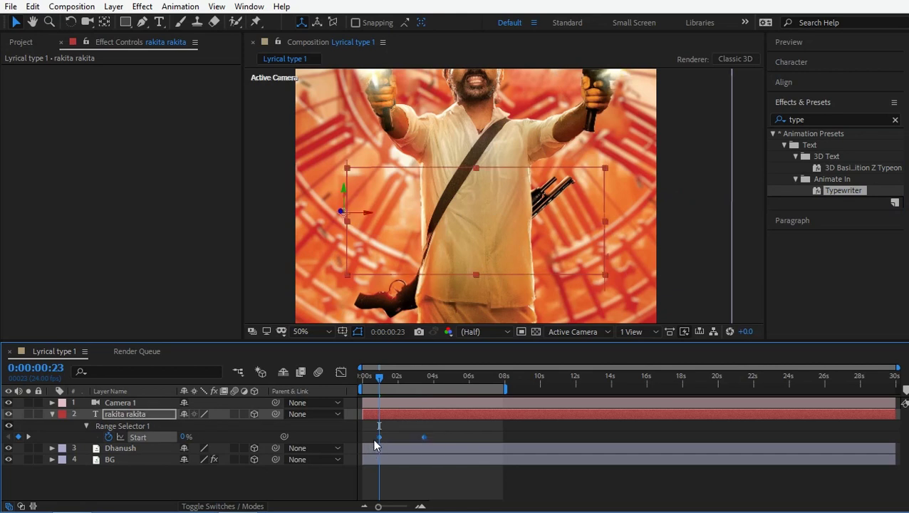
# Step: Move the end Start keyframe earlier to quicken the rakita rakita typing, then preview it
pyautogui.click(369, 440)
pyautogui.moveTo(428, 424); pyautogui.dragTo(368, 440)
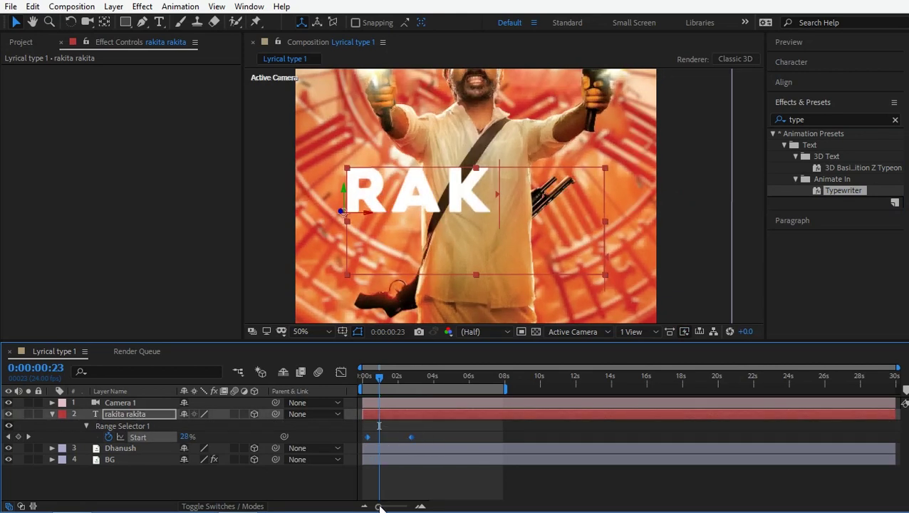
pyautogui.moveTo(378, 505); pyautogui.dragTo(399, 505)
pyautogui.moveTo(546, 426)
pyautogui.mouseDown()
pyautogui.moveTo(408, 439)
pyautogui.moveTo(554, 429)
pyautogui.moveTo(368, 439)
pyautogui.mouseUp()
pyautogui.hotkey('ctrl', 'z')
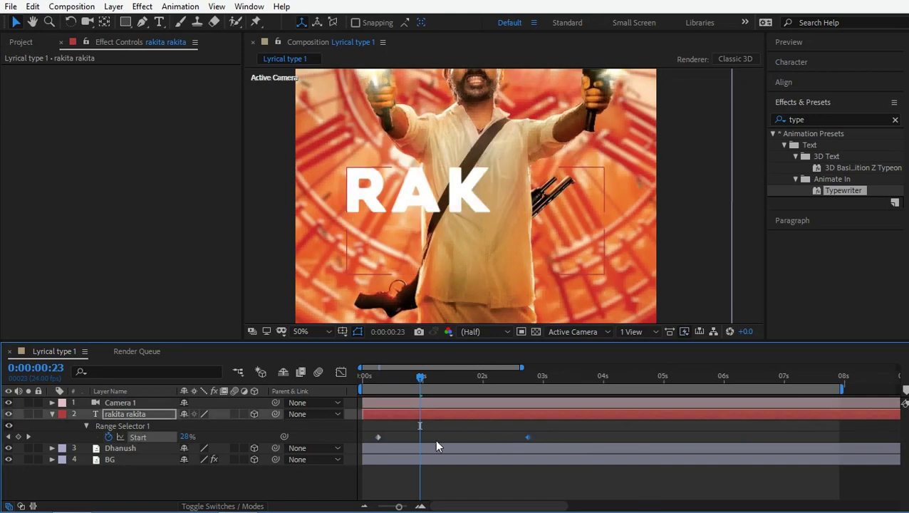
pyautogui.moveTo(528, 437); pyautogui.dragTo(399, 437)
pyautogui.press('Home')
pyautogui.press('space')
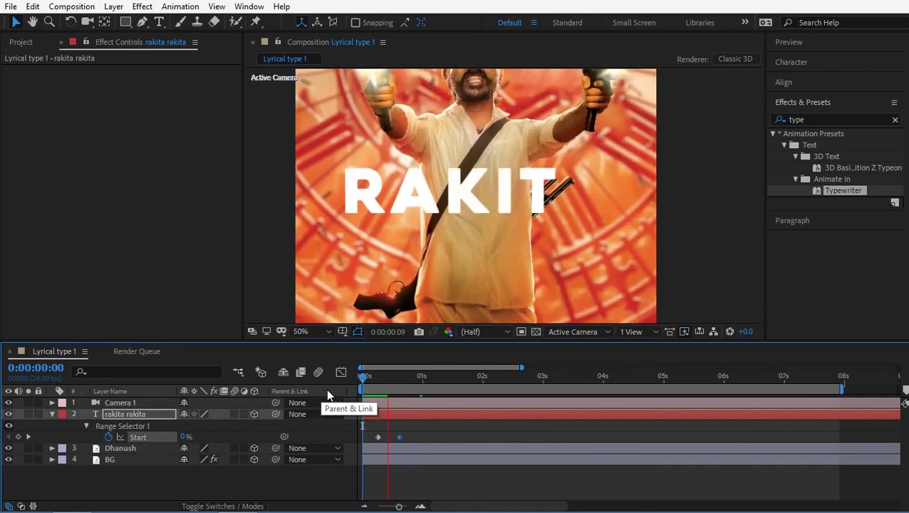
# Step: Trim the text layer where the line finishes and duplicate it
pyautogui.moveTo(405, 378)
pyautogui.mouseDown()
pyautogui.moveTo(436, 417)
pyautogui.moveTo(521, 423)
pyautogui.mouseUp()
pyautogui.hotkey('alt', ']')
pyautogui.hotkey('ctrl', 'd')
pyautogui.hotkey('ctrl', 'd')
pyautogui.hotkey('ctrl', 'd')
# Step: Retype the newest lyric copy as dhanush, resize it to 100 px, and preview
pyautogui.press('space')
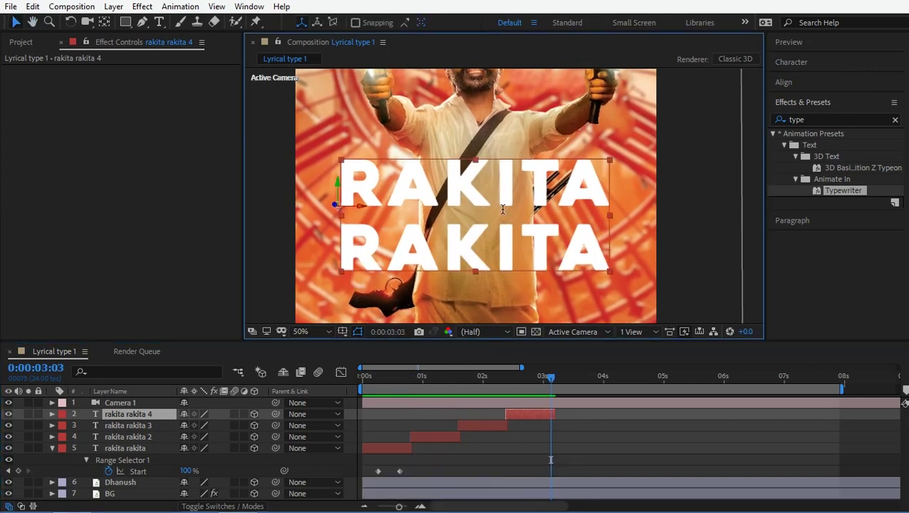
pyautogui.doubleClick(494, 217)
pyautogui.write('dhanush')
pyautogui.hotkey('ctrl', 'a')
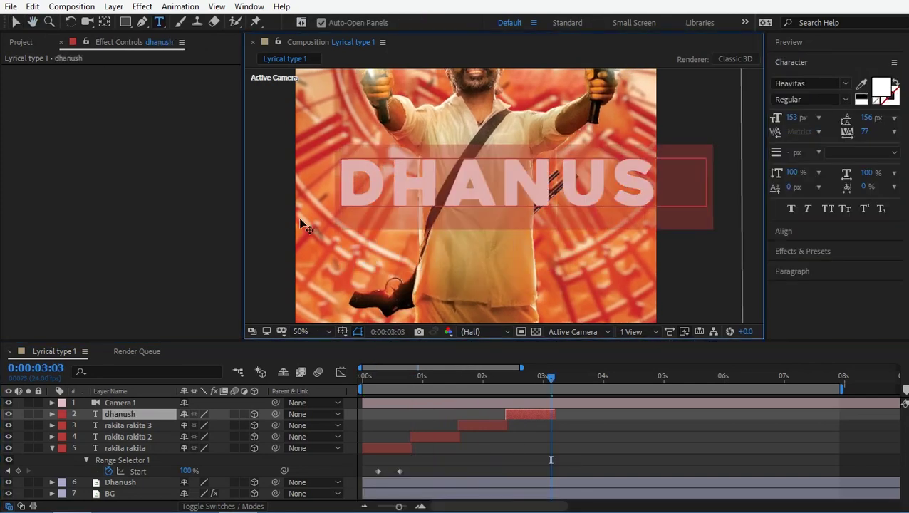
pyautogui.moveTo(798, 118); pyautogui.dragTo(804, 117)
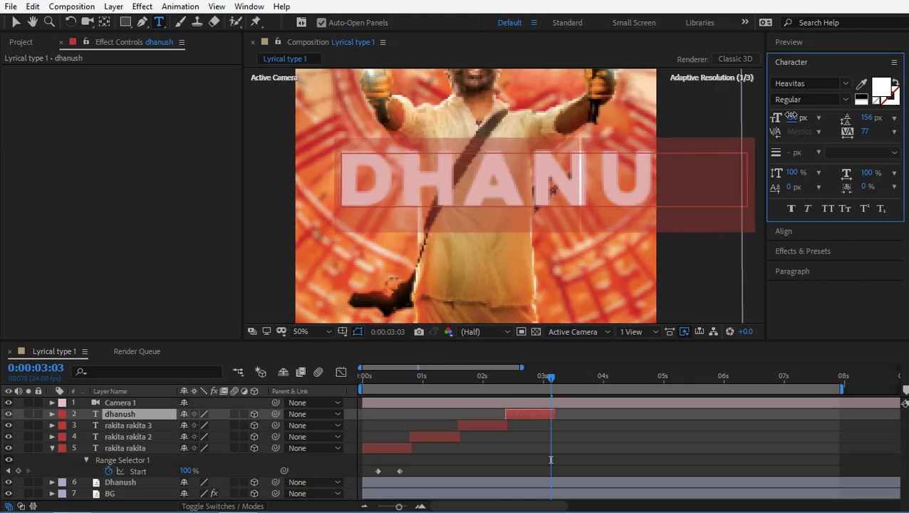
pyautogui.press('`')
pyautogui.press('space')
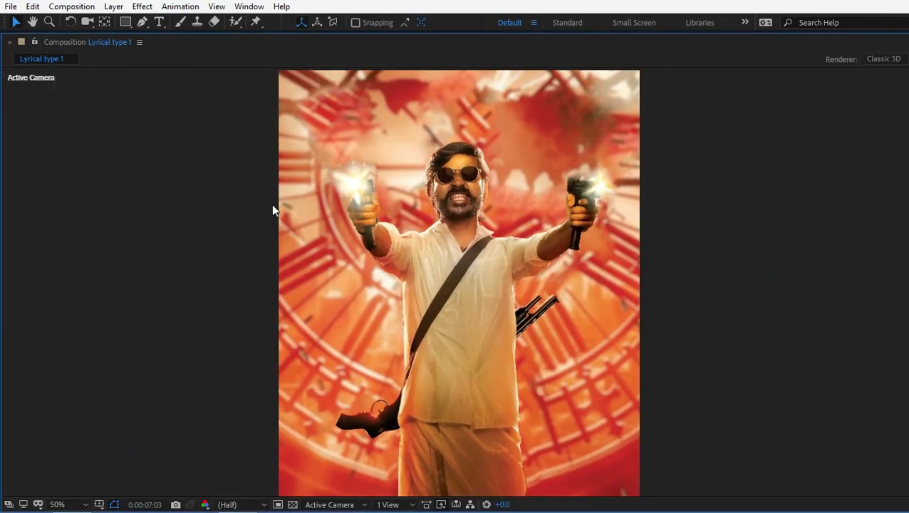
pyautogui.press('`')
pyautogui.press('space')
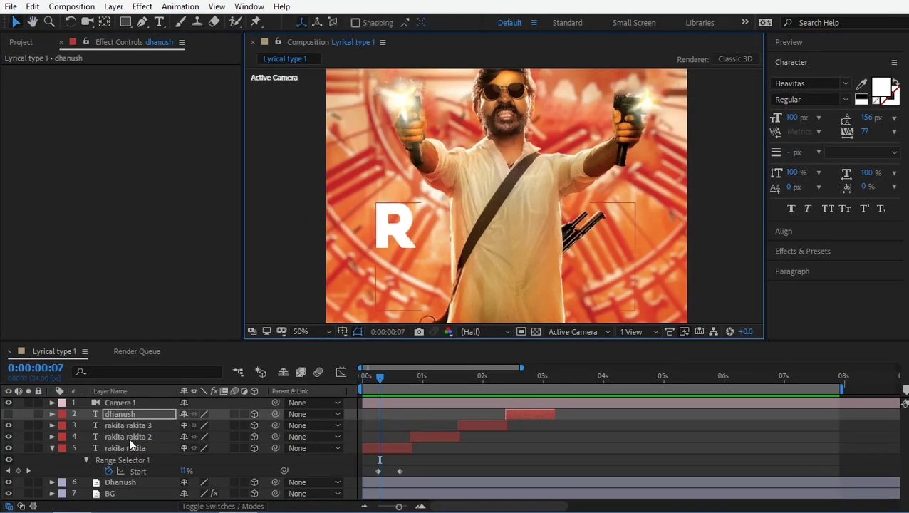
# Step: Change Camera 1's expression to y=wiggle(1,500) and preview the stronger shake
pyautogui.click(51, 403)
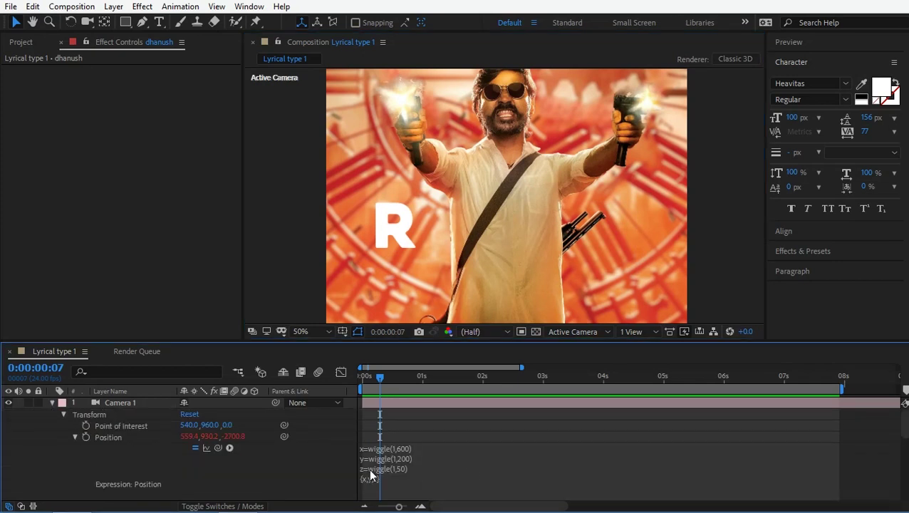
pyautogui.click(401, 456)
pyautogui.click(401, 456)
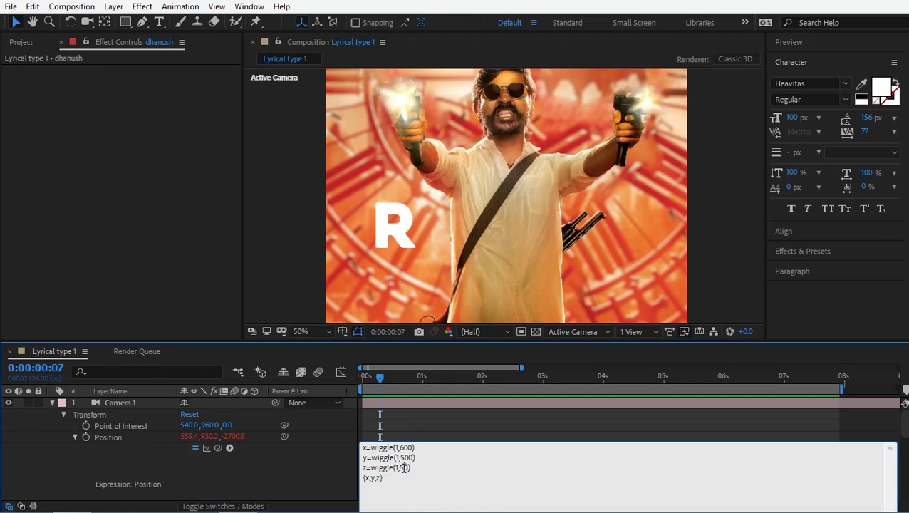
pyautogui.write('10')
pyautogui.click(440, 419)
pyautogui.moveTo(377, 374); pyautogui.dragTo(363, 375)
pyautogui.press('`')
pyautogui.press('space')
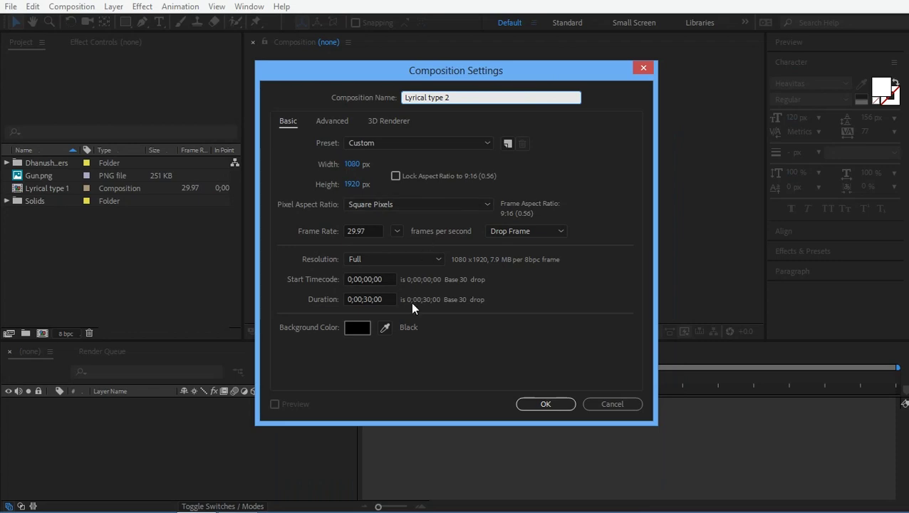
# Step: Confirm the Lyrical type 2 comp and add both Dhanush PSD layers to it
pyautogui.click(545, 404)
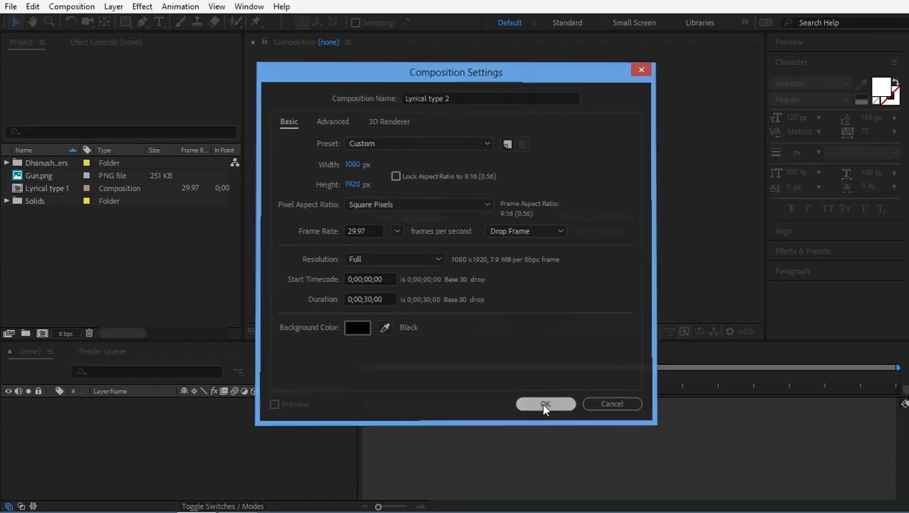
pyautogui.click(6, 162)
pyautogui.click(32, 175)
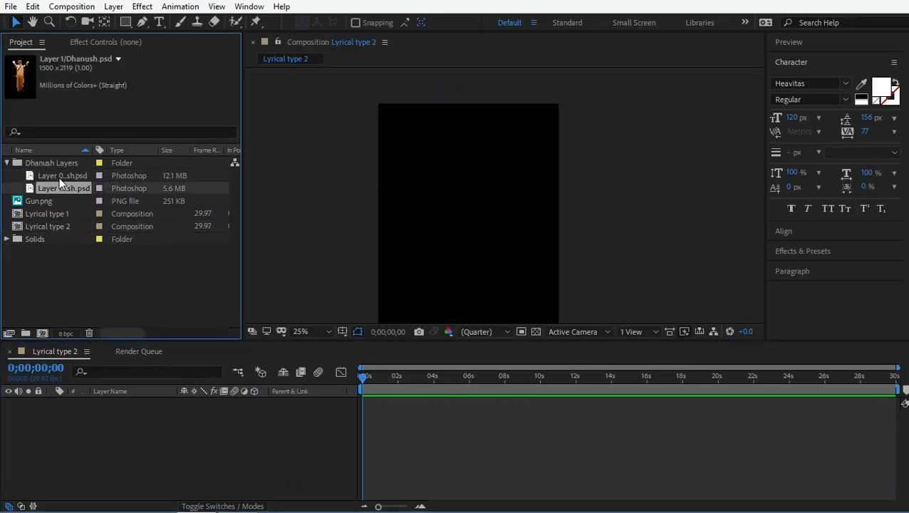
pyautogui.keyDown('shift'); pyautogui.click(67, 186); pyautogui.keyUp('shift')
pyautogui.moveTo(93, 422); pyautogui.dragTo(110, 422)
# Step: Rename the two layers BG and Dhanush and turn on their 3D switches
pyautogui.press('Return')
pyautogui.write('BG')
pyautogui.press('Return')
pyautogui.hotkey('ctrl', 'Up')
pyautogui.press('Return')
pyautogui.write('Dhanush')
pyautogui.press('Return')
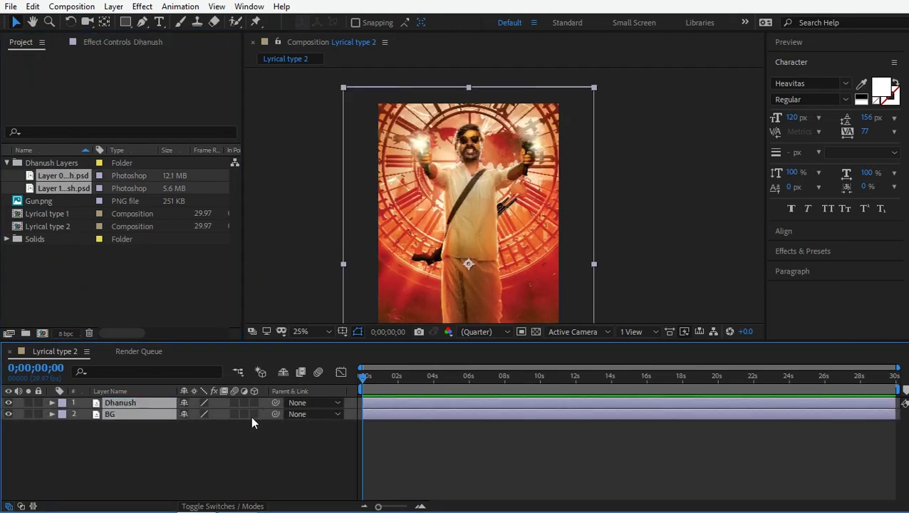
pyautogui.click(257, 398)
pyautogui.moveTo(253, 403)
pyautogui.mouseDown()
pyautogui.moveTo(253, 413)
pyautogui.moveTo(362, 426)
pyautogui.mouseUp()
# Step: Scale BG to 298% and place Gun.png above the Dhanush layer
pyautogui.click(109, 413)
pyautogui.press('s')
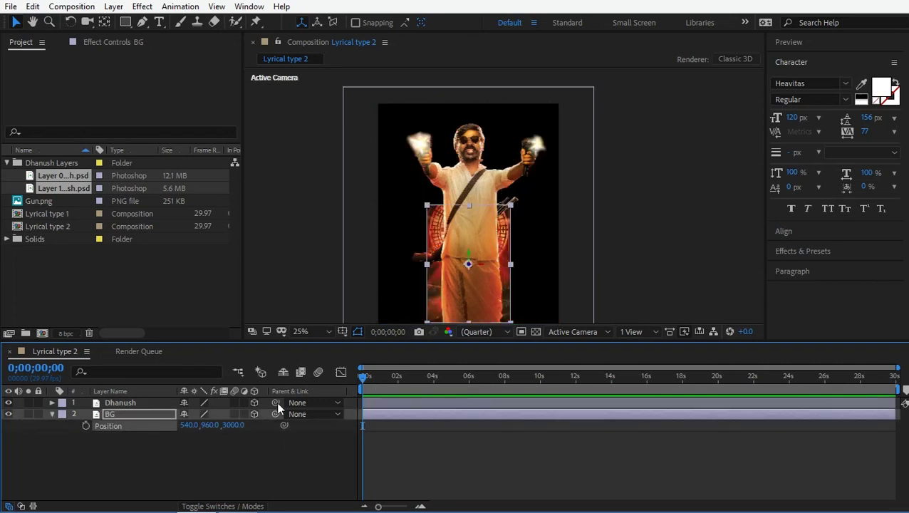
pyautogui.click(281, 464)
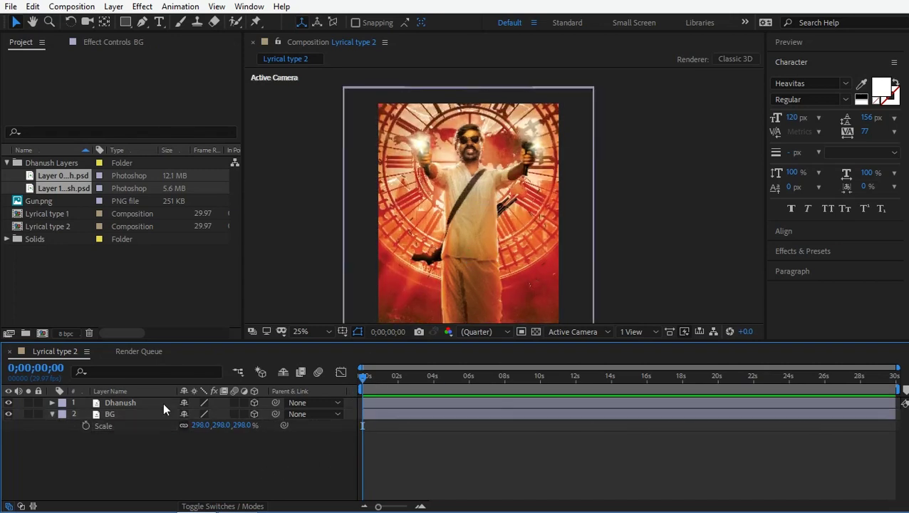
pyautogui.click(163, 402)
pyautogui.click(52, 413)
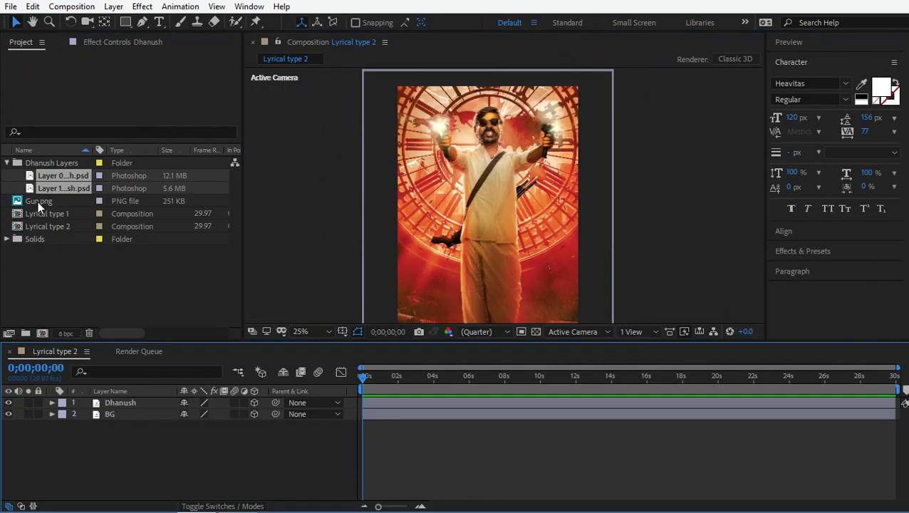
pyautogui.moveTo(38, 201)
pyautogui.mouseDown()
pyautogui.moveTo(123, 408)
pyautogui.moveTo(121, 400)
pyautogui.mouseUp()
pyautogui.scroll(4, 496, 217)
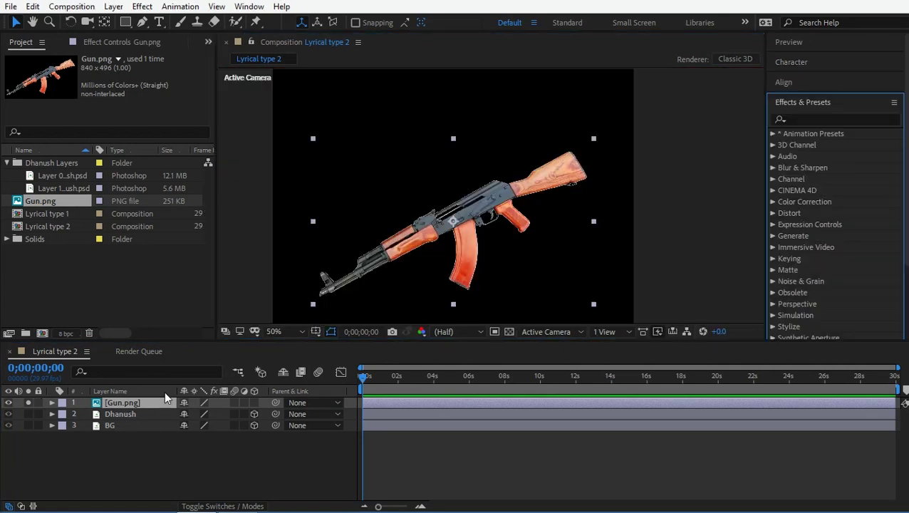
# Step: Apply Refine Hard Matte to Gun.png and tighten its edge to -43%
pyautogui.click(806, 109)
pyautogui.click(807, 106)
pyautogui.click(803, 119)
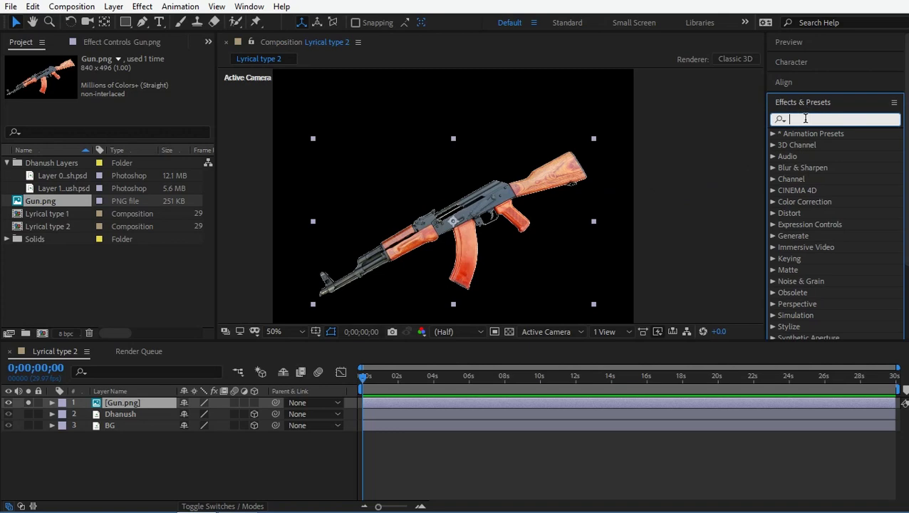
pyautogui.write('matt')
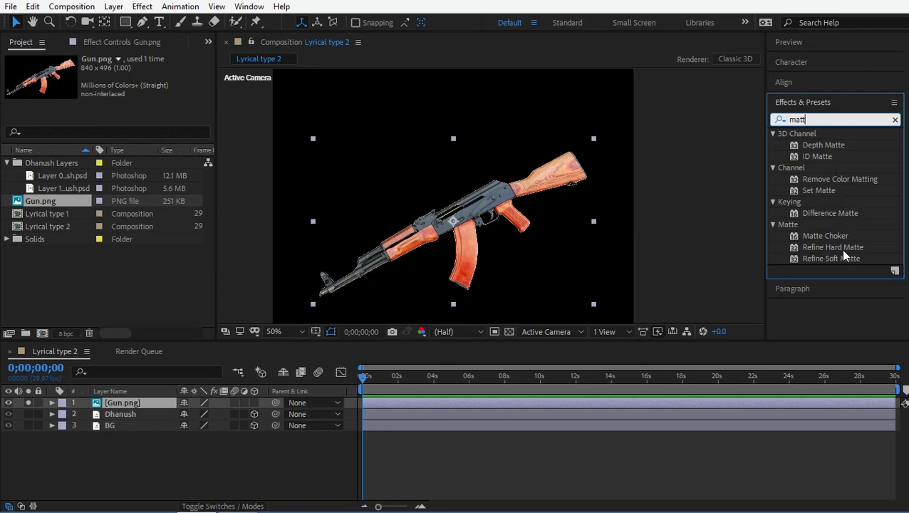
pyautogui.moveTo(839, 248); pyautogui.dragTo(176, 436)
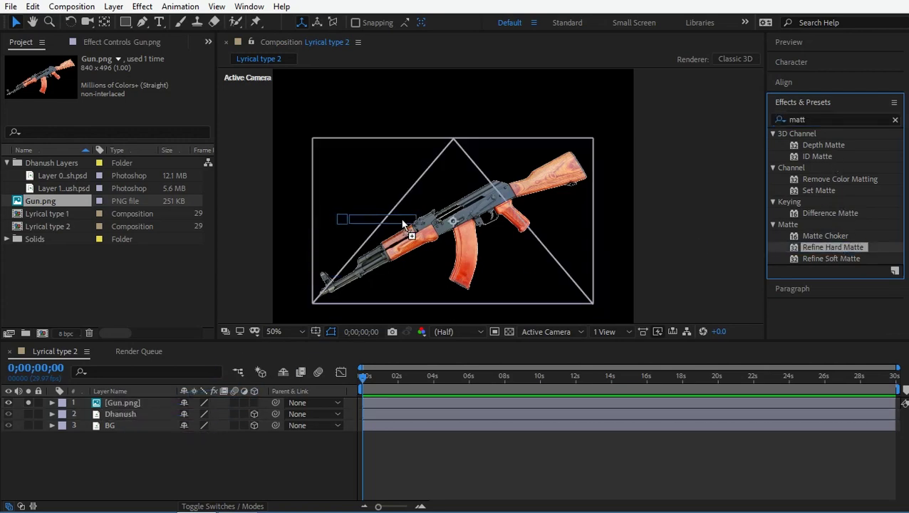
pyautogui.moveTo(176, 435); pyautogui.dragTo(447, 238)
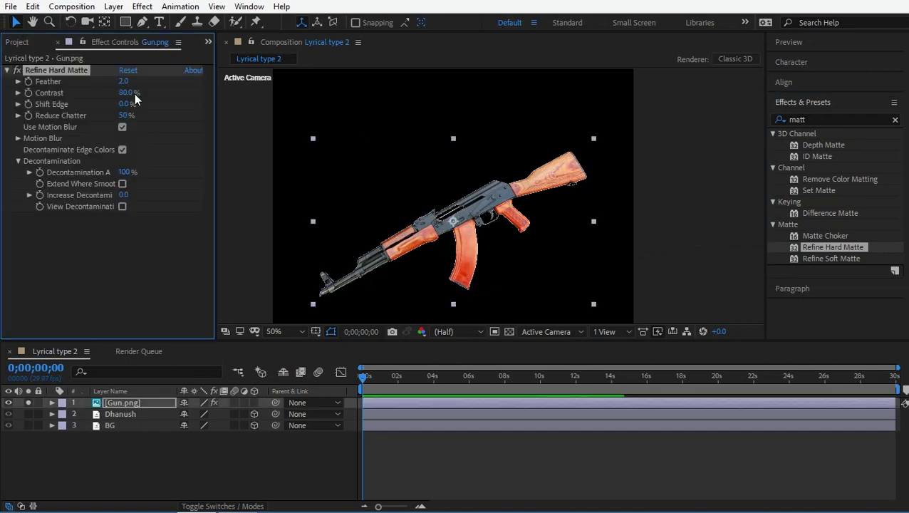
pyautogui.press('.')
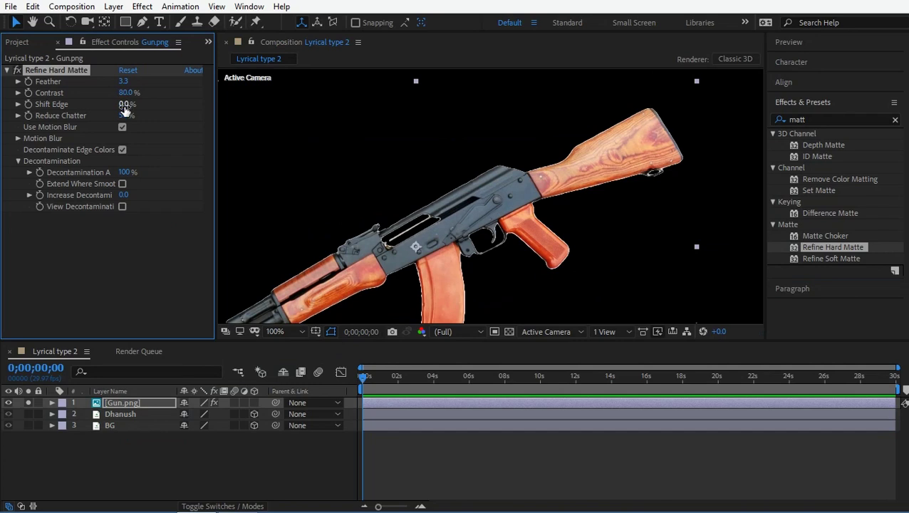
pyautogui.moveTo(114, 106); pyautogui.dragTo(168, 284)
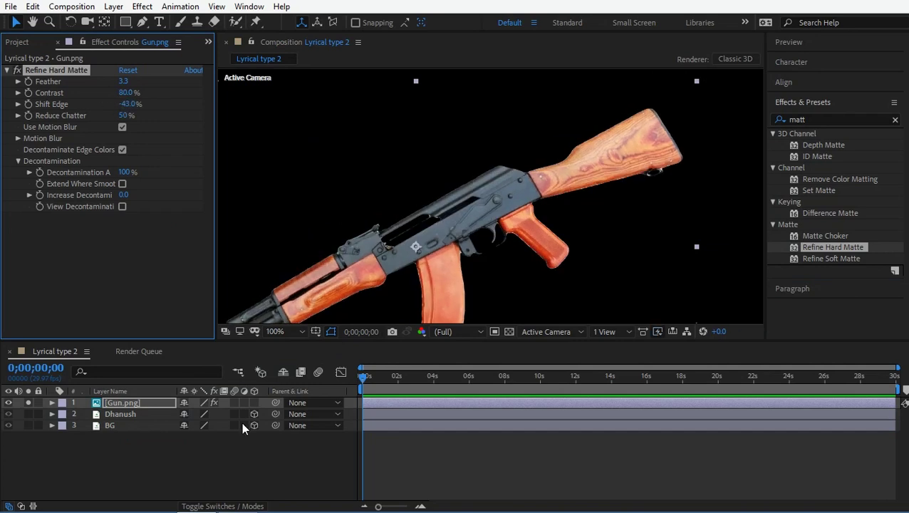
pyautogui.moveTo(476, 238); pyautogui.dragTo(360, 248)
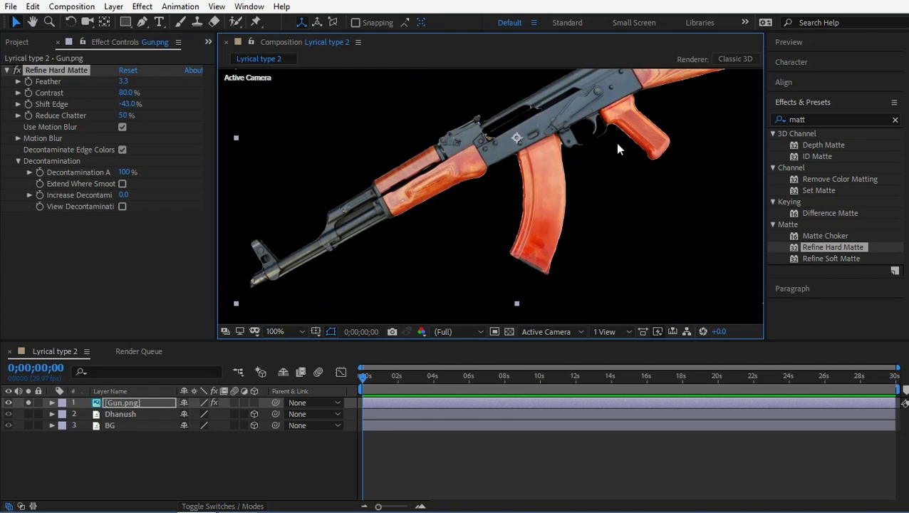
pyautogui.moveTo(596, 154); pyautogui.dragTo(598, 140)
pyautogui.press(',')
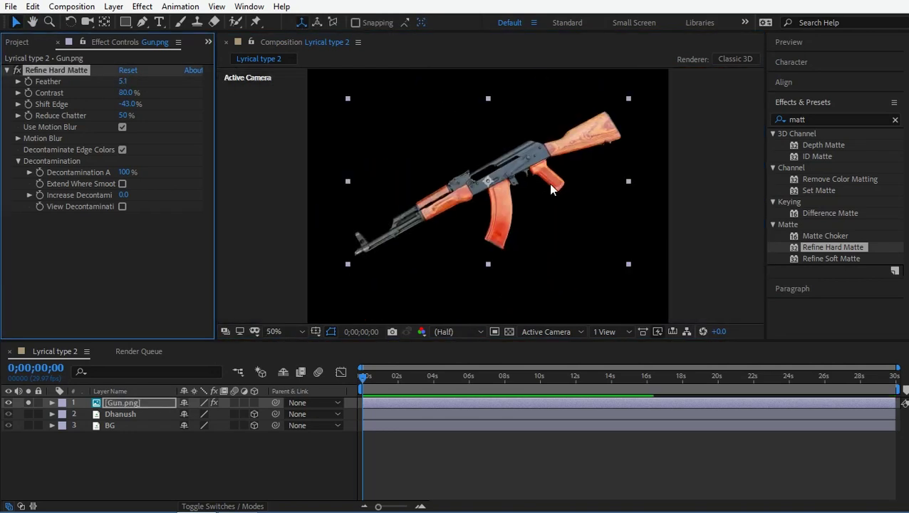
pyautogui.click(28, 402)
pyautogui.press(',')
pyautogui.click(6, 70)
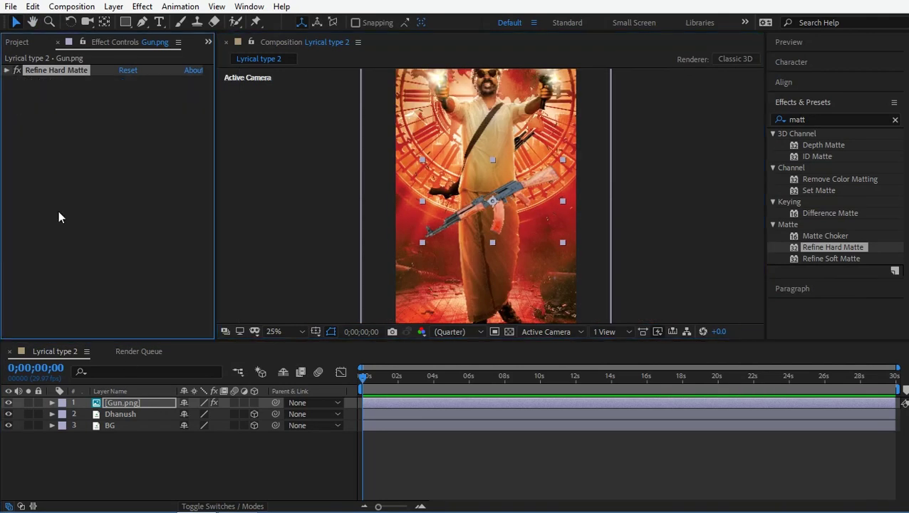
# Step: Apply Curves to the gun and raise the Red channel curve
pyautogui.click(812, 119)
pyautogui.write('curve')
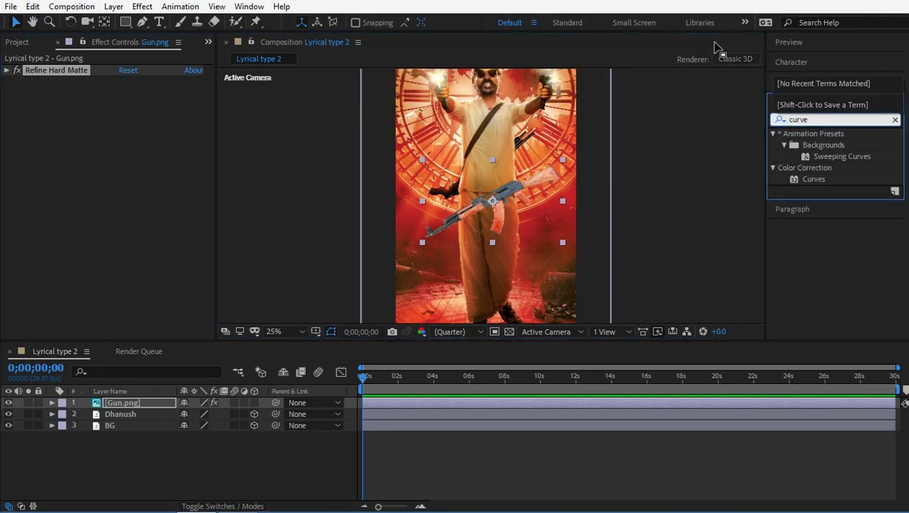
pyautogui.moveTo(826, 184); pyautogui.dragTo(438, 220)
pyautogui.press('.')
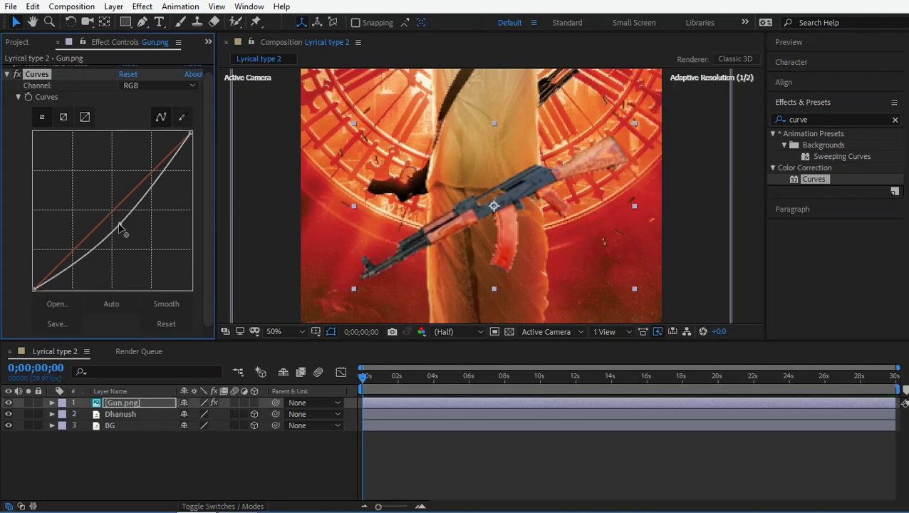
pyautogui.press(',')
pyautogui.click(150, 85)
pyautogui.click(153, 114)
pyautogui.moveTo(120, 203); pyautogui.dragTo(112, 191)
pyautogui.press('.')
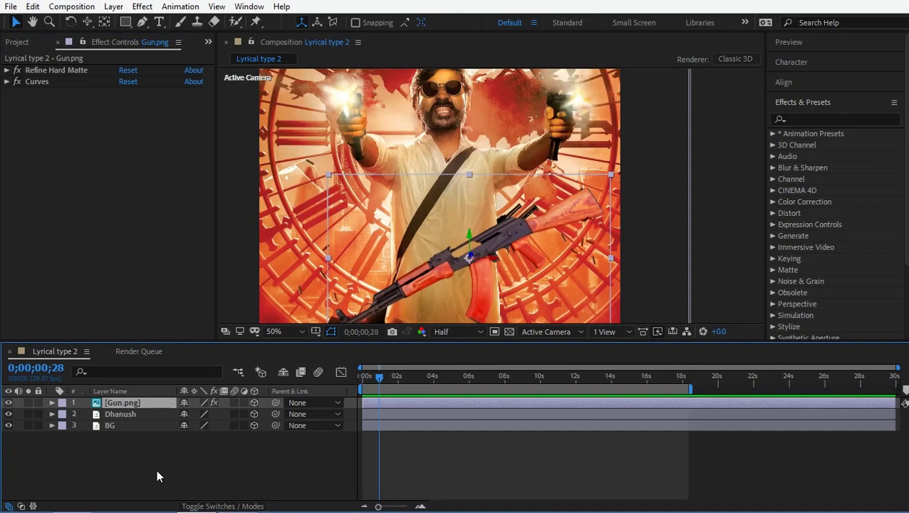
# Step: Add Camera 1 as a Two-Node Camera with default settings
pyautogui.rightClick(156, 469)
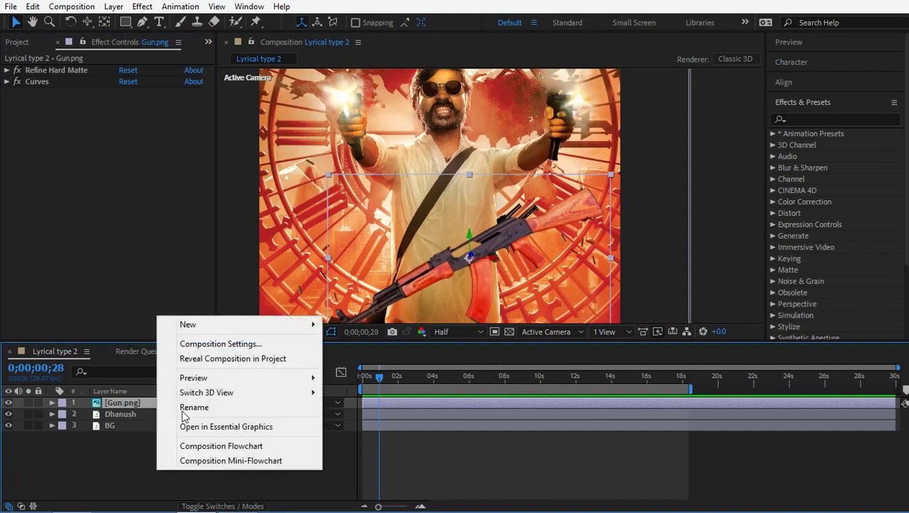
pyautogui.moveTo(223, 325)
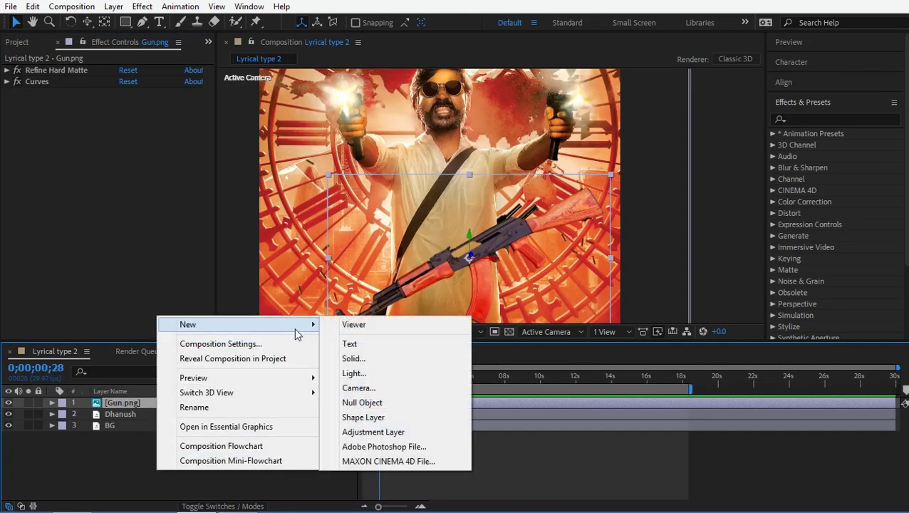
pyautogui.click(349, 387)
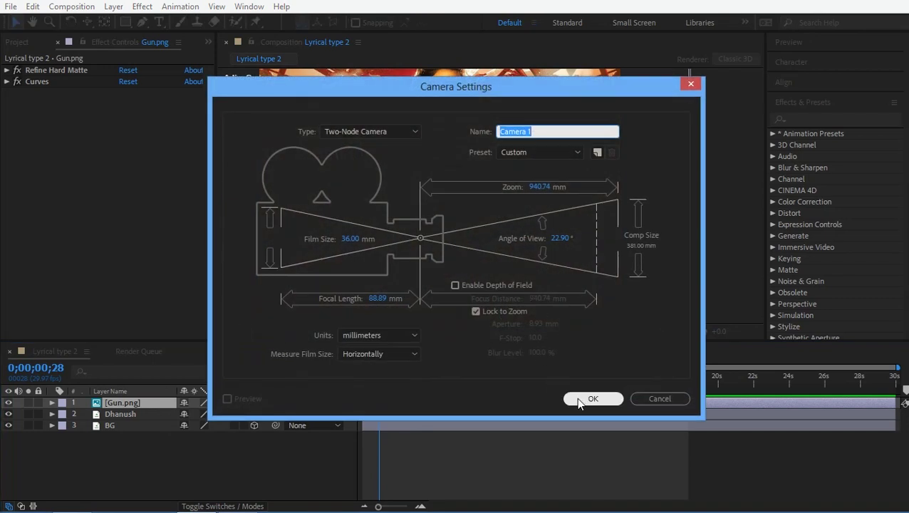
pyautogui.click(574, 400)
# Step: Move the Gun.png layer across Dhanush's body to 515.5, 717.1, −1341.0
pyautogui.scroll(-1, 458, 191)
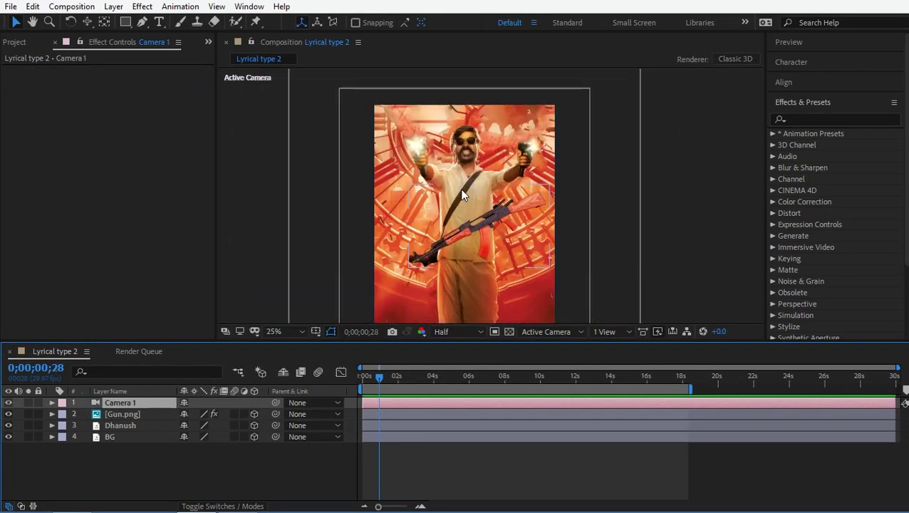
pyautogui.click(379, 179)
pyautogui.click(392, 97)
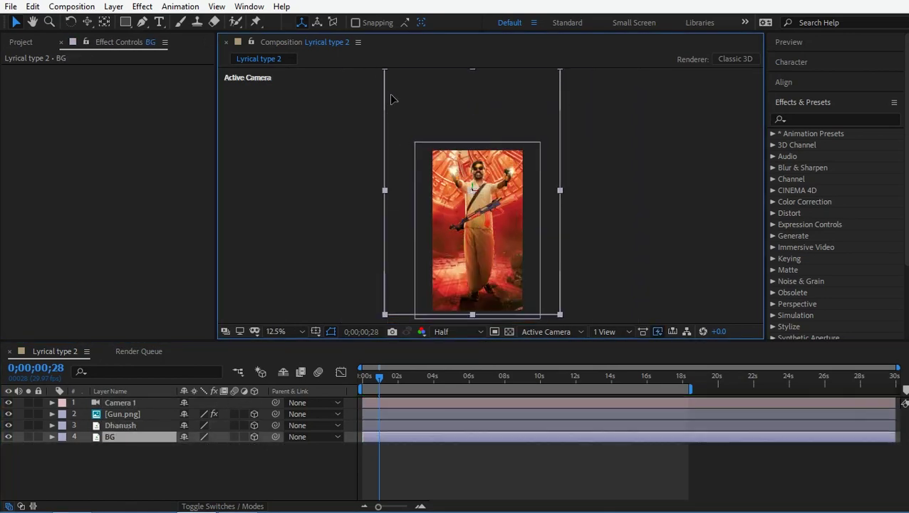
pyautogui.moveTo(597, 206)
pyautogui.mouseDown()
pyautogui.moveTo(582, 71)
pyautogui.moveTo(579, 215)
pyautogui.mouseUp()
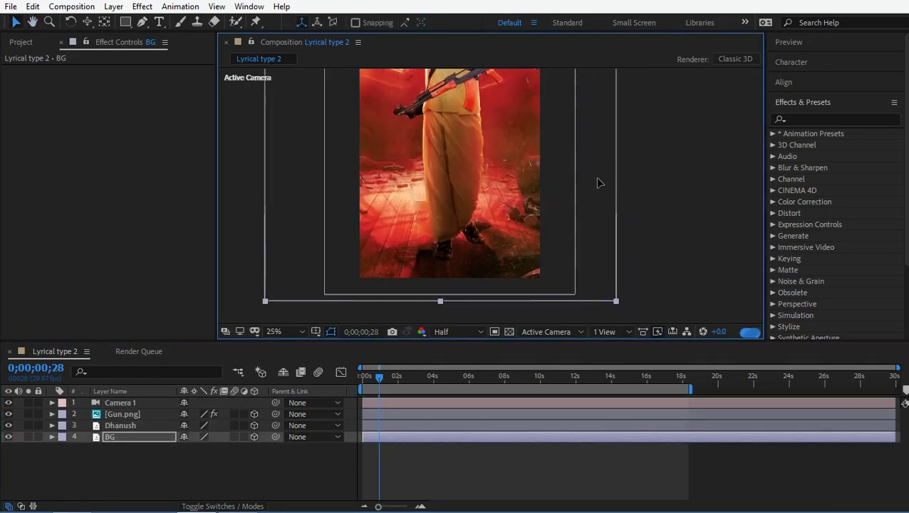
pyautogui.scroll(-1, 579, 216)
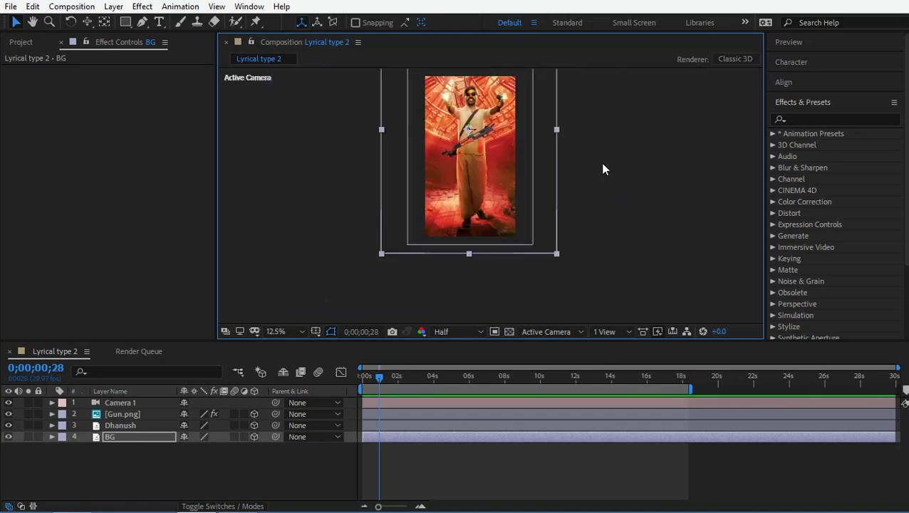
pyautogui.scroll(1, 400, 231)
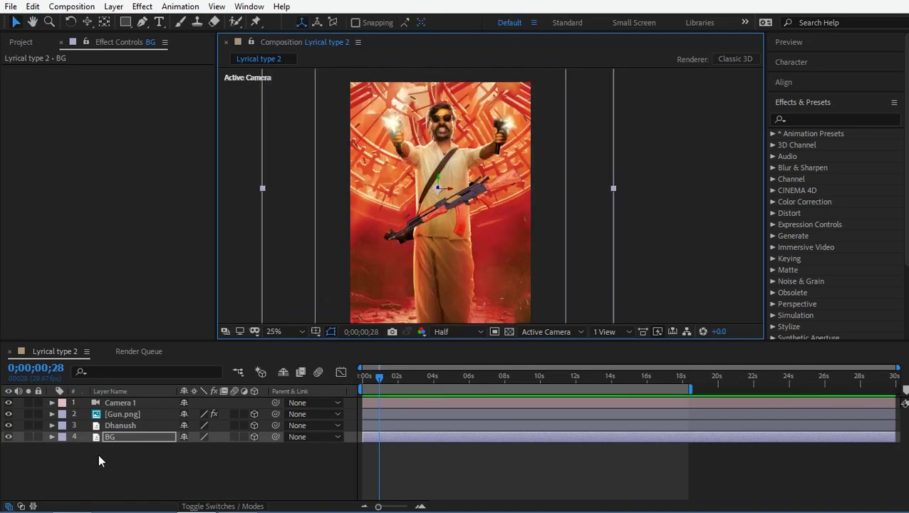
pyautogui.click(122, 414)
pyautogui.press('p')
pyautogui.moveTo(189, 425); pyautogui.dragTo(152, 436)
# Step: Duplicate Gun.png, rotate the copy 180° on Y, and move it to 523.5, 1040.6, −2231.0
pyautogui.moveTo(480, 166)
pyautogui.mouseDown()
pyautogui.moveTo(501, 133)
pyautogui.moveTo(475, 158)
pyautogui.mouseUp()
pyautogui.hotkey('ctrl', 'd')
pyautogui.click(139, 414)
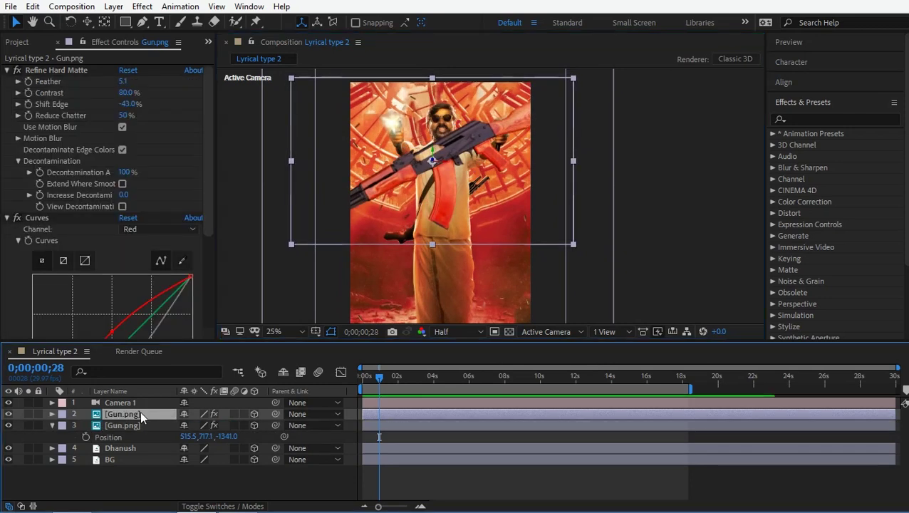
pyautogui.press('r')
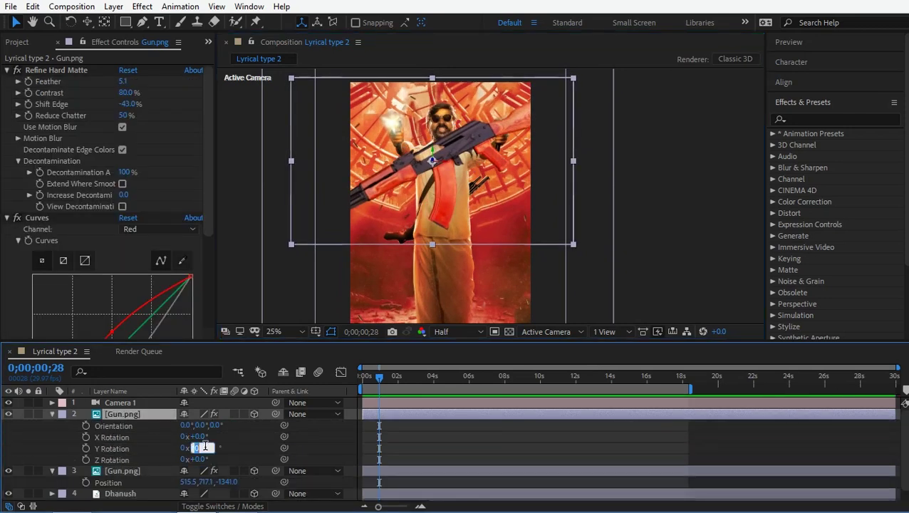
pyautogui.press('Return')
pyautogui.moveTo(460, 209); pyautogui.dragTo(449, 255)
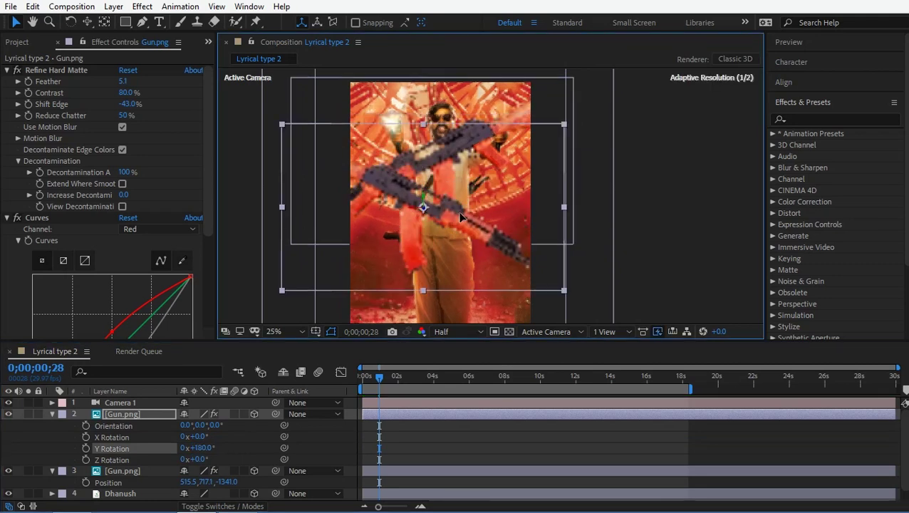
pyautogui.press('p')
pyautogui.moveTo(229, 425); pyautogui.dragTo(192, 436)
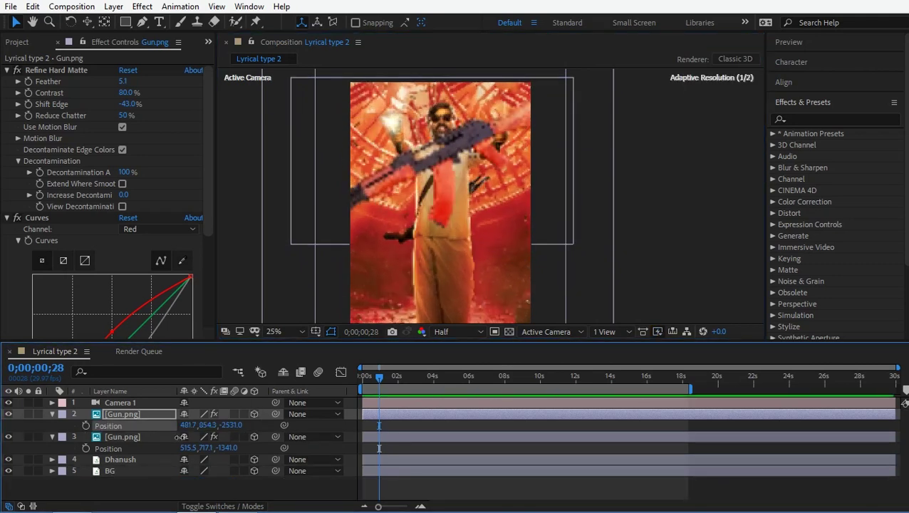
pyautogui.moveTo(441, 146)
pyautogui.mouseDown()
pyautogui.moveTo(455, 235)
pyautogui.moveTo(523, 289)
pyautogui.mouseUp()
# Step: Apply Camera Lens Blur to the foreground Gun.png copy
pyautogui.scroll(-1, 460, 221)
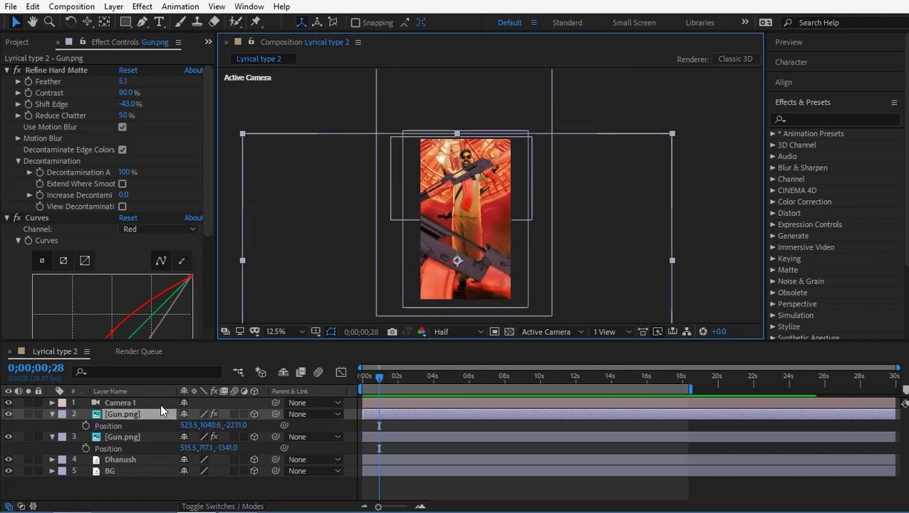
pyautogui.click(812, 120)
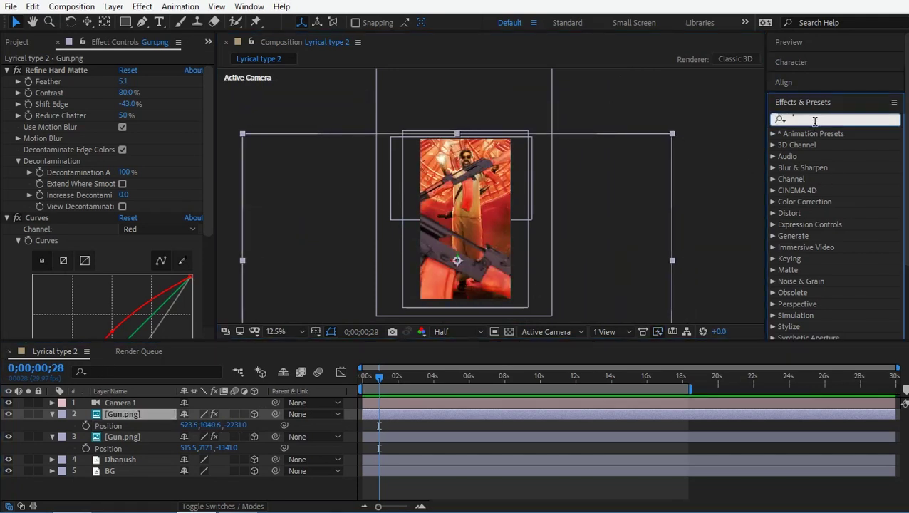
pyautogui.write('came')
pyautogui.moveTo(852, 191); pyautogui.dragTo(126, 425)
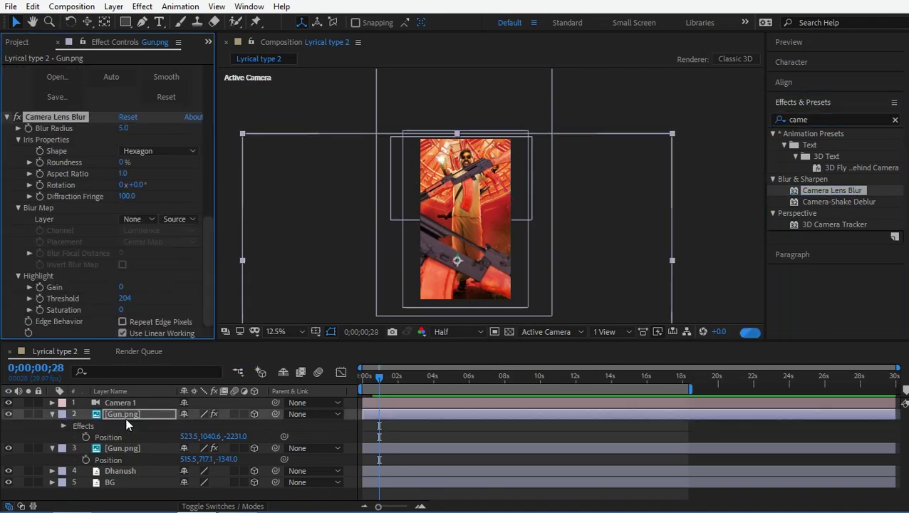
# Step: Shift the rear Gun.png layer slightly left and down
pyautogui.scroll(1, 486, 138)
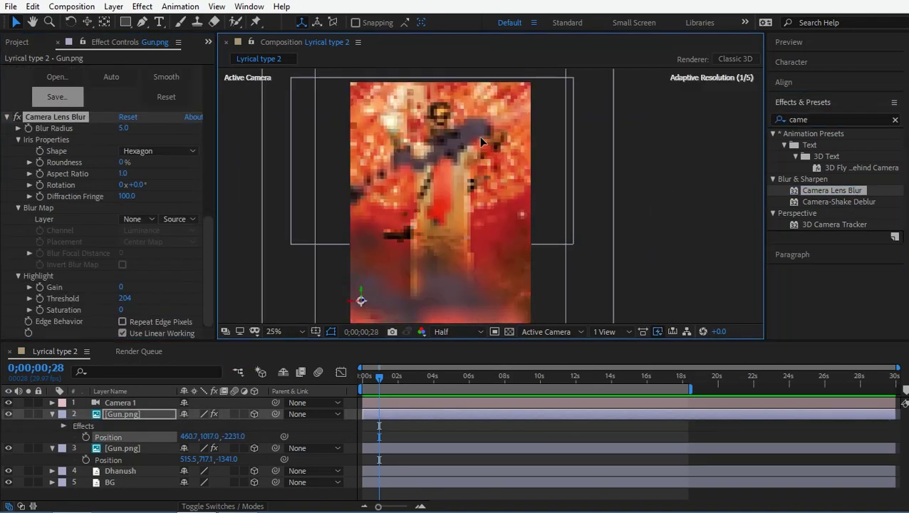
pyautogui.click(507, 140)
pyautogui.moveTo(506, 141); pyautogui.dragTo(493, 145)
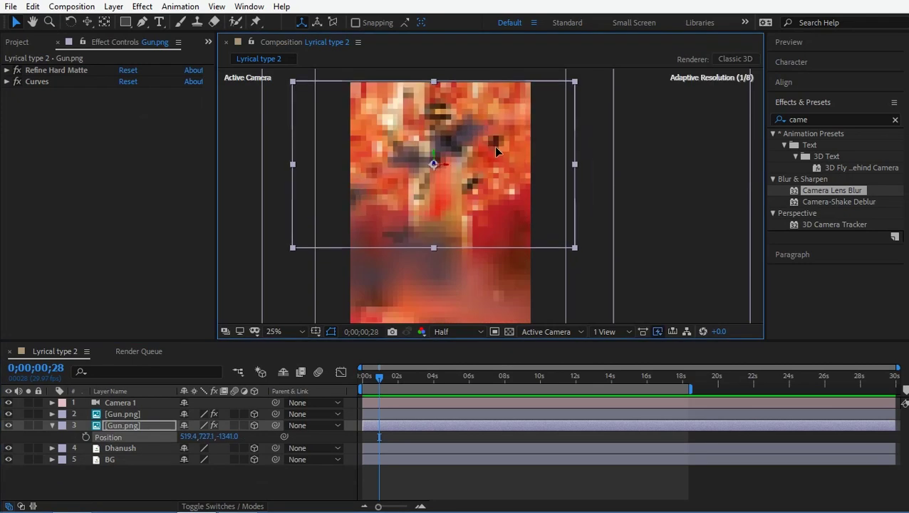
pyautogui.click(52, 425)
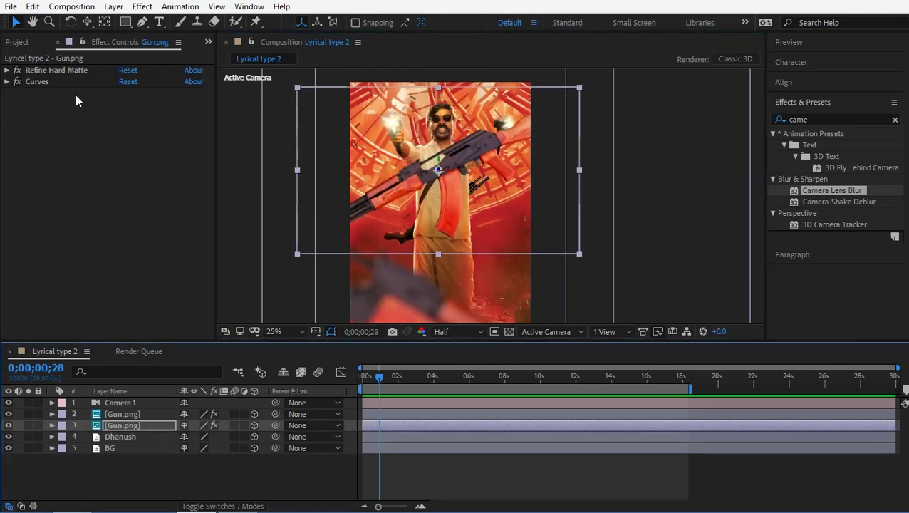
# Step: Switch the camera navigation tool from the unified camera tool to Track XY
pyautogui.click(88, 23)
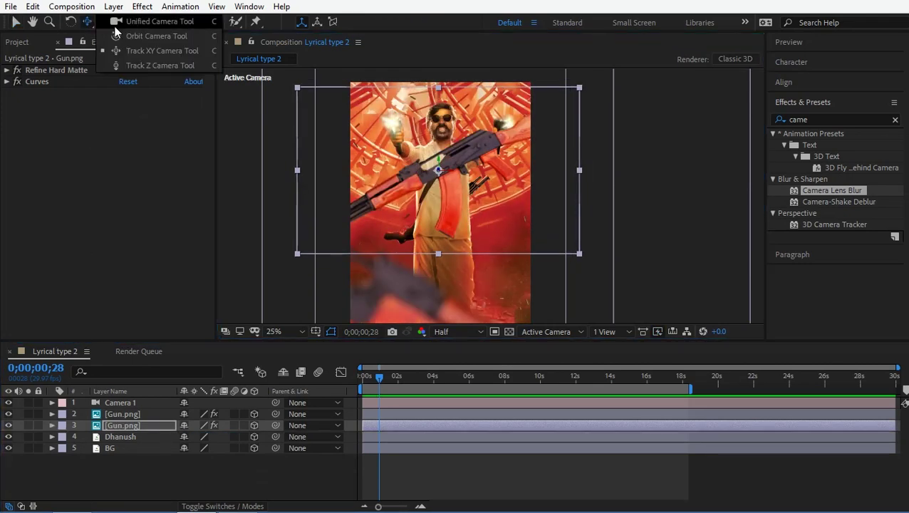
pyautogui.click(121, 27)
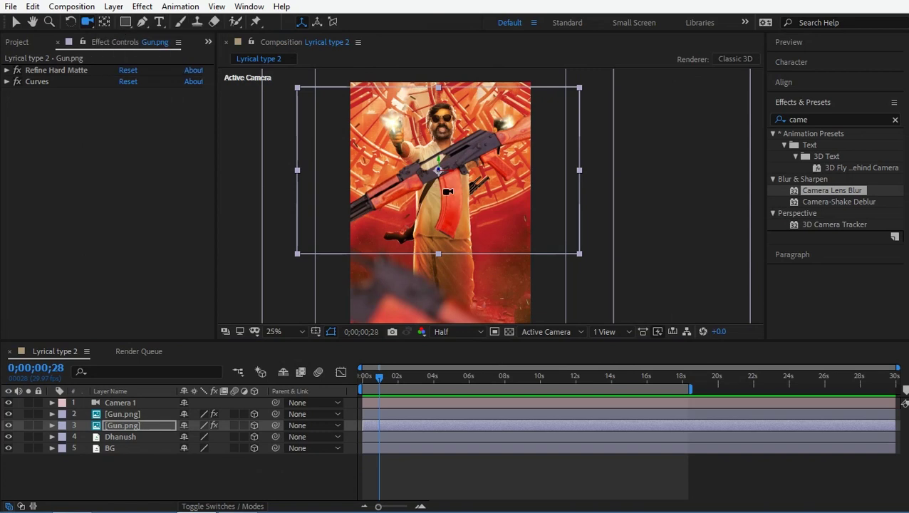
pyautogui.moveTo(94, 24); pyautogui.dragTo(121, 66)
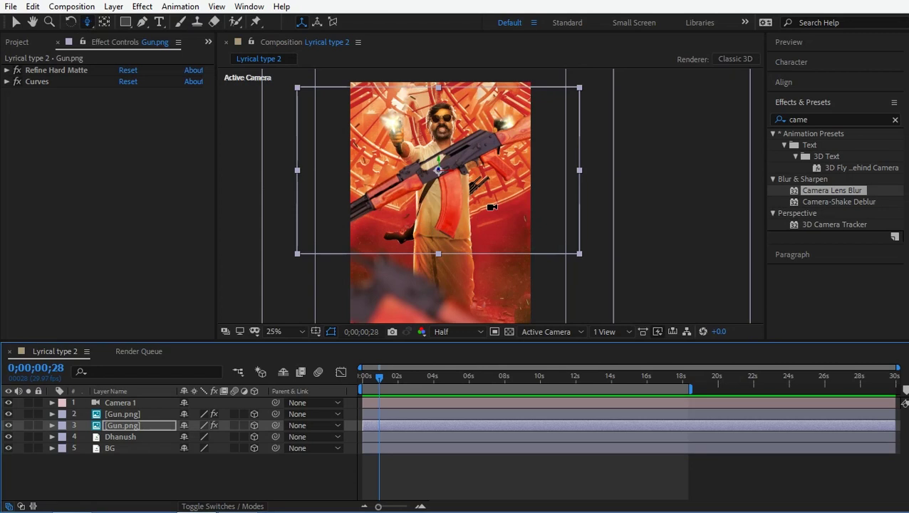
# Step: At the timeline start, select the foreground Gun.png layer and move it higher in the comp
pyautogui.press('Home')
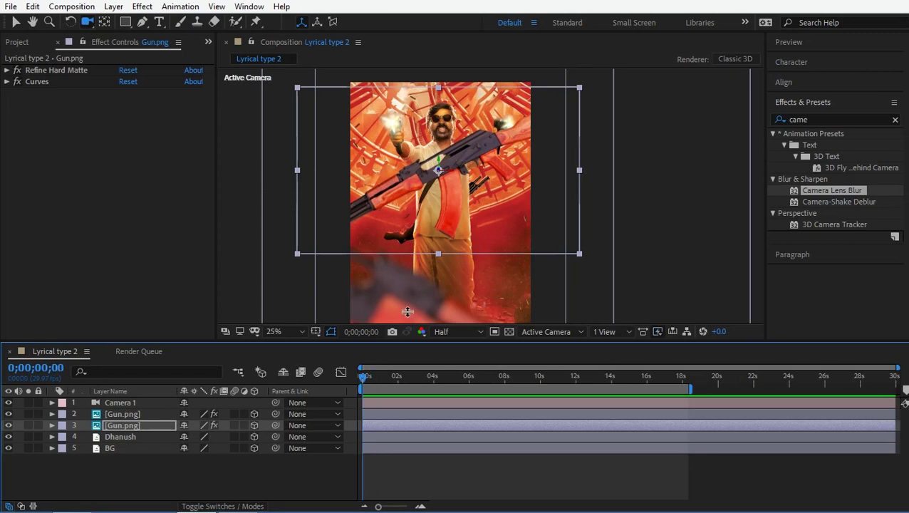
pyautogui.press('v')
pyautogui.press(',')
pyautogui.click(435, 243)
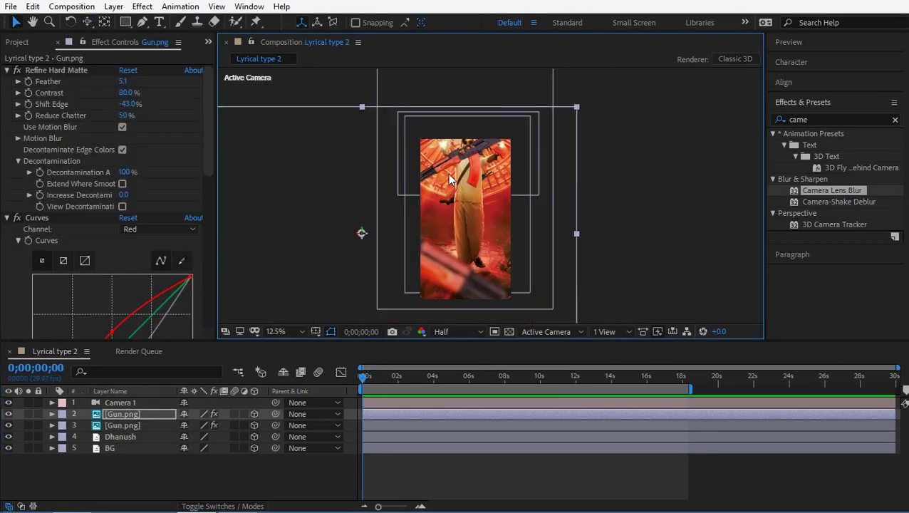
pyautogui.press('.')
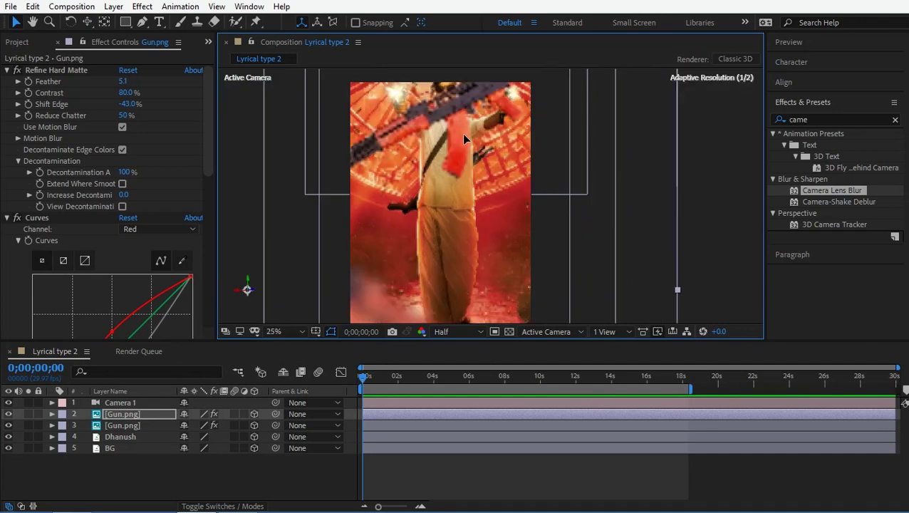
pyautogui.press(',')
pyautogui.moveTo(459, 230); pyautogui.dragTo(452, 201)
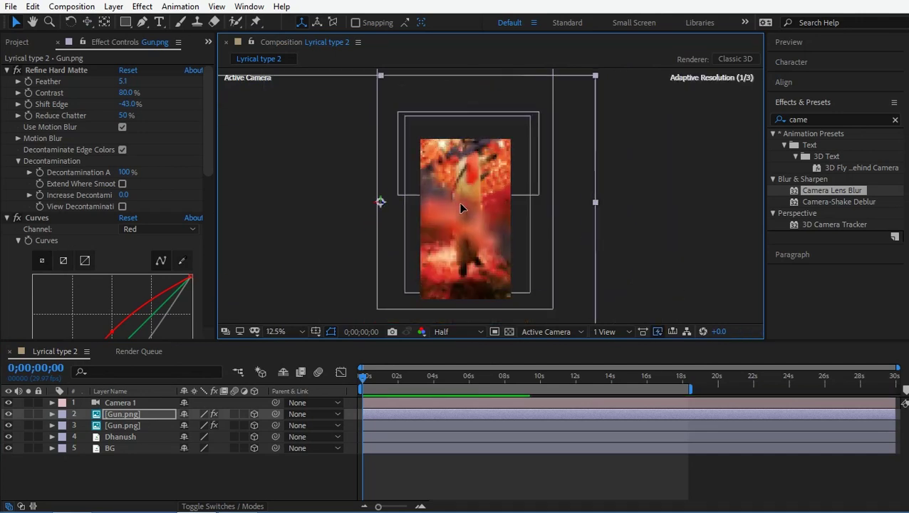
# Step: Select the Dhanush layer and zoom the comp preview to 25%
pyautogui.hotkey('ctrl', 'Down')
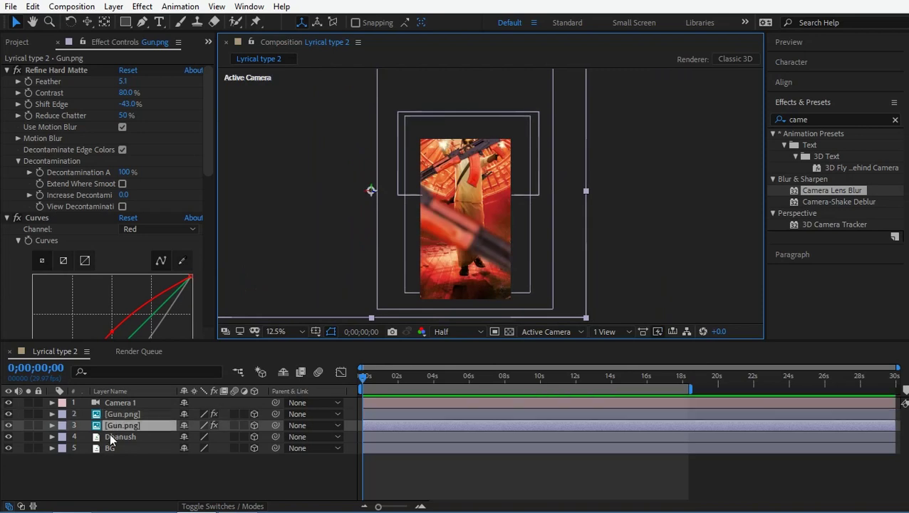
pyautogui.hotkey('ctrl', 'Down')
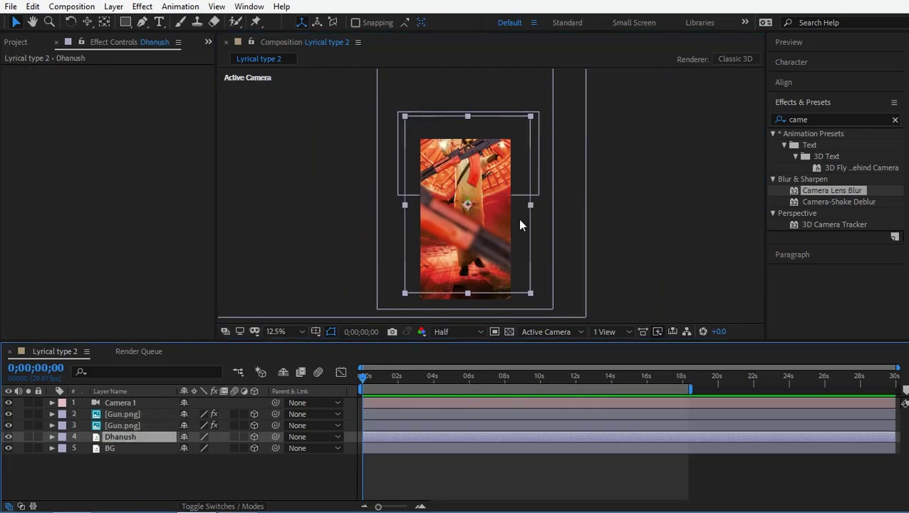
pyautogui.click(503, 149)
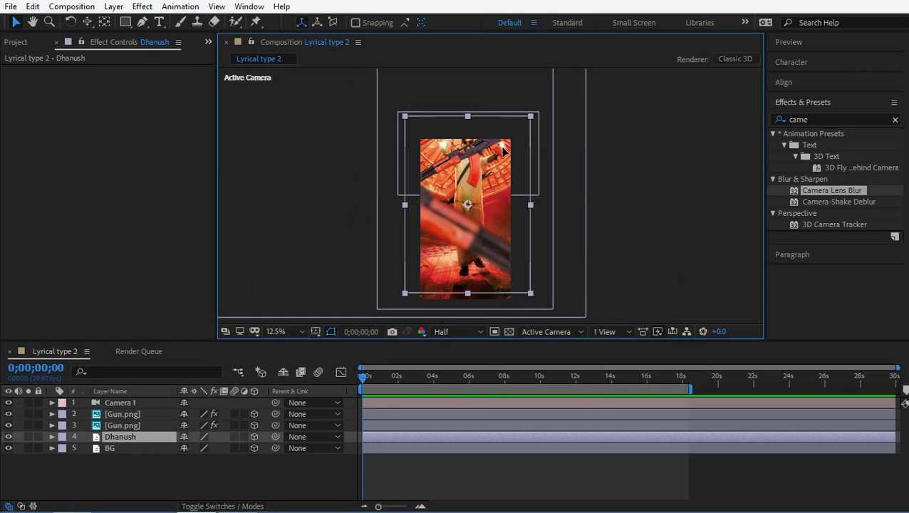
pyautogui.press('.')
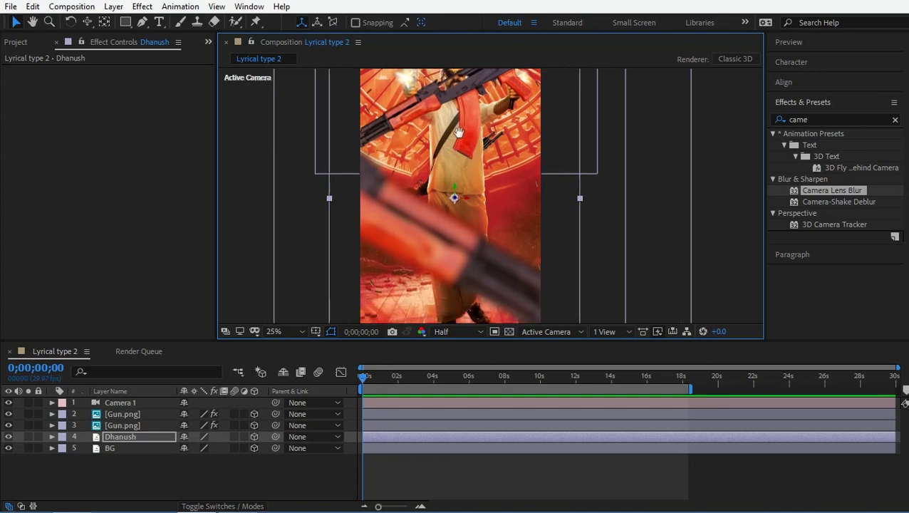
# Step: Start Position and Point of Interest keyframes on Camera 1 at 0s
pyautogui.click(120, 404)
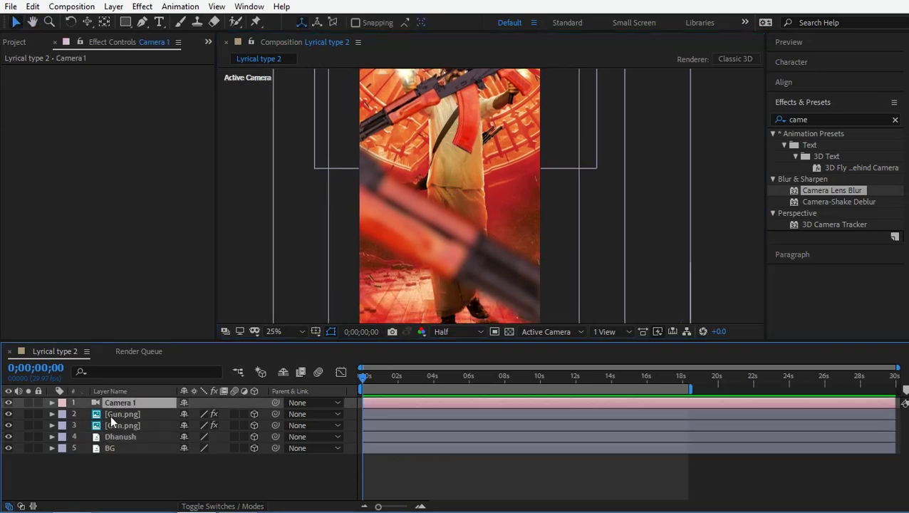
pyautogui.press('p')
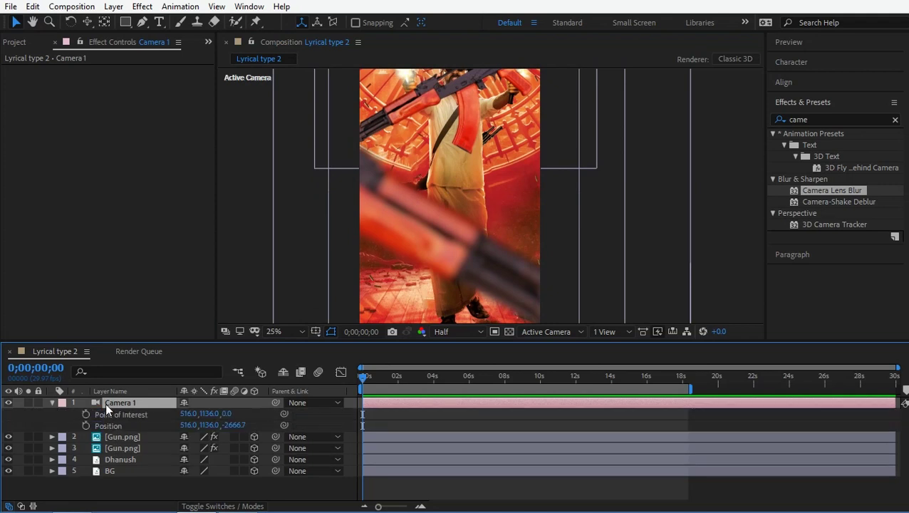
pyautogui.click(86, 414)
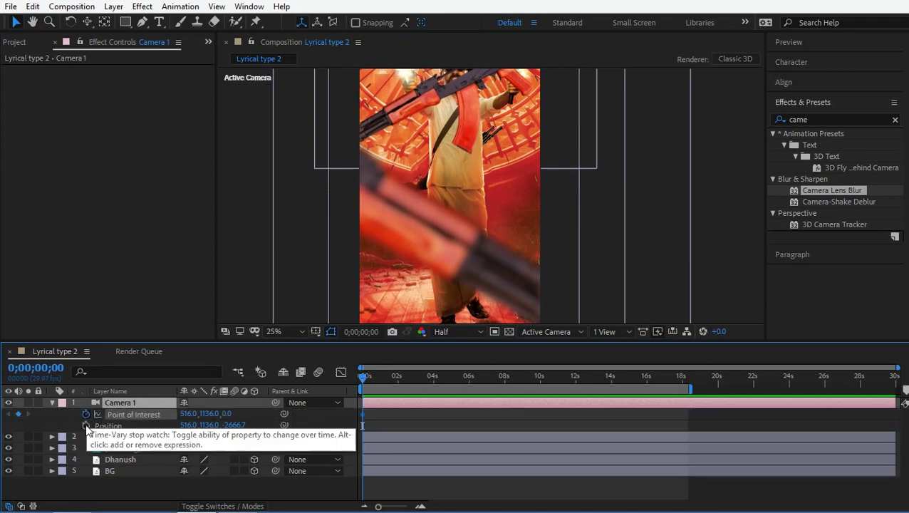
pyautogui.click(86, 425)
# Step: At 9;28, push Camera 1 up and in toward Dhanush's face, then preview
pyautogui.moveTo(520, 384)
pyautogui.mouseDown()
pyautogui.moveTo(495, 383)
pyautogui.moveTo(539, 376)
pyautogui.mouseUp()
pyautogui.press('c')
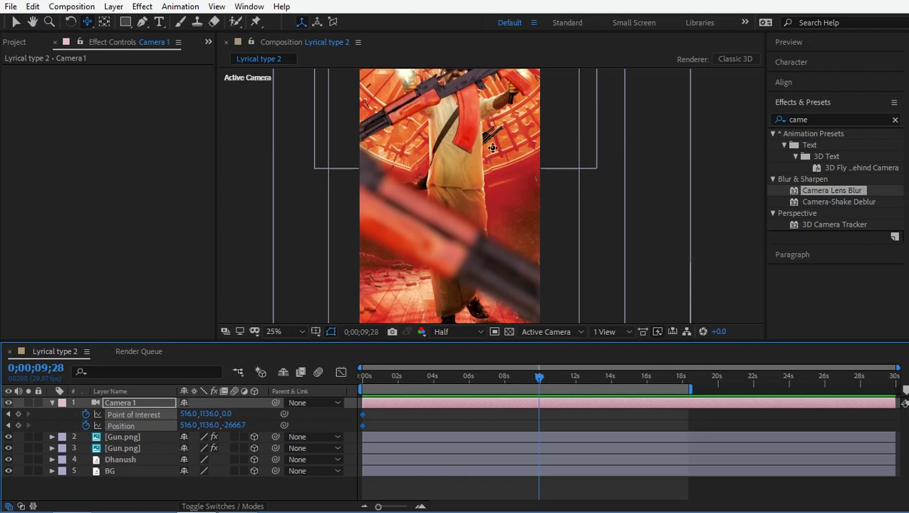
pyautogui.moveTo(492, 147); pyautogui.dragTo(483, 185)
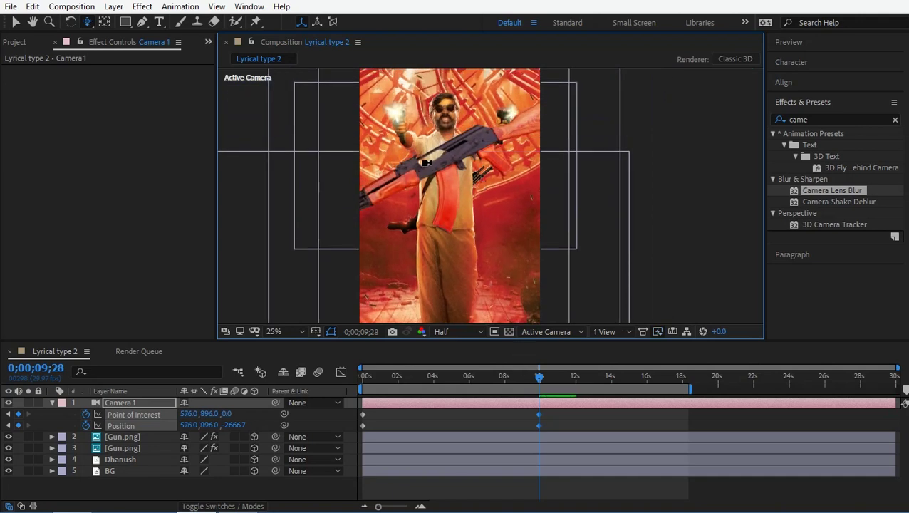
pyautogui.moveTo(444, 150)
pyautogui.mouseDown()
pyautogui.moveTo(461, 125)
pyautogui.moveTo(510, 251)
pyautogui.mouseUp()
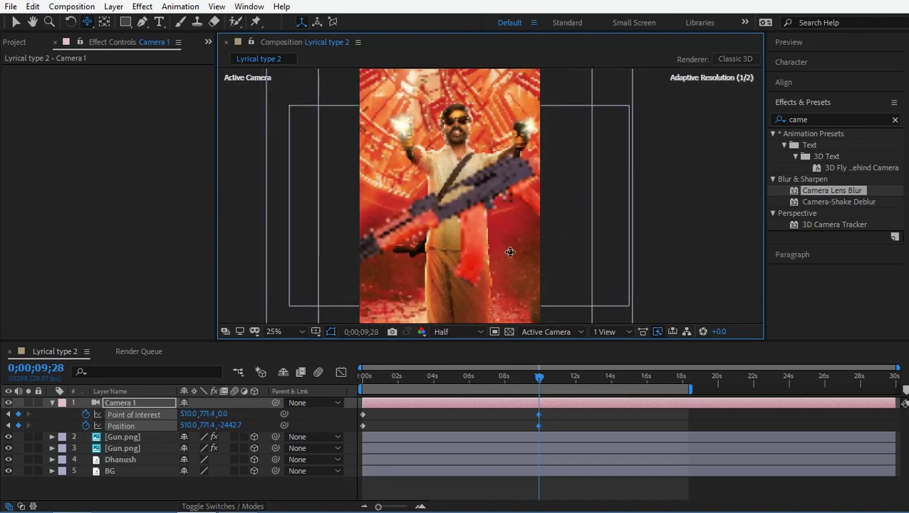
pyautogui.moveTo(540, 372); pyautogui.dragTo(335, 387)
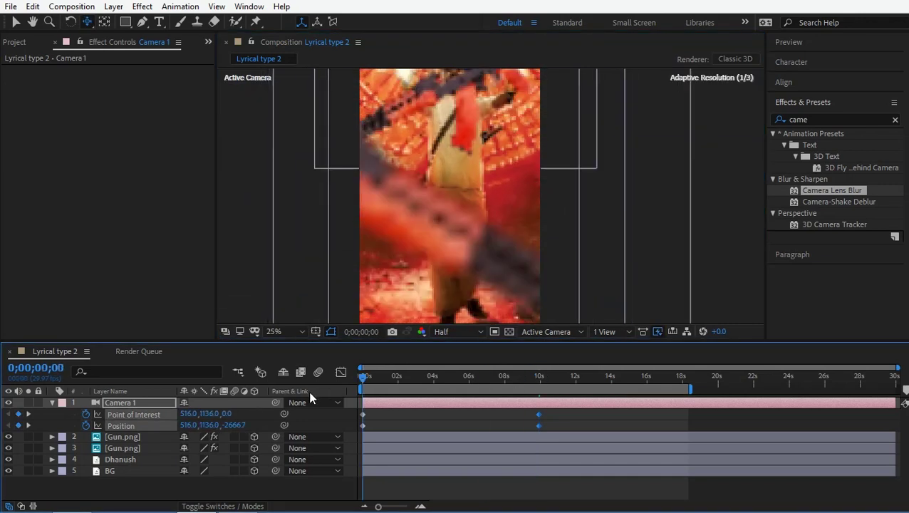
pyautogui.press('space')
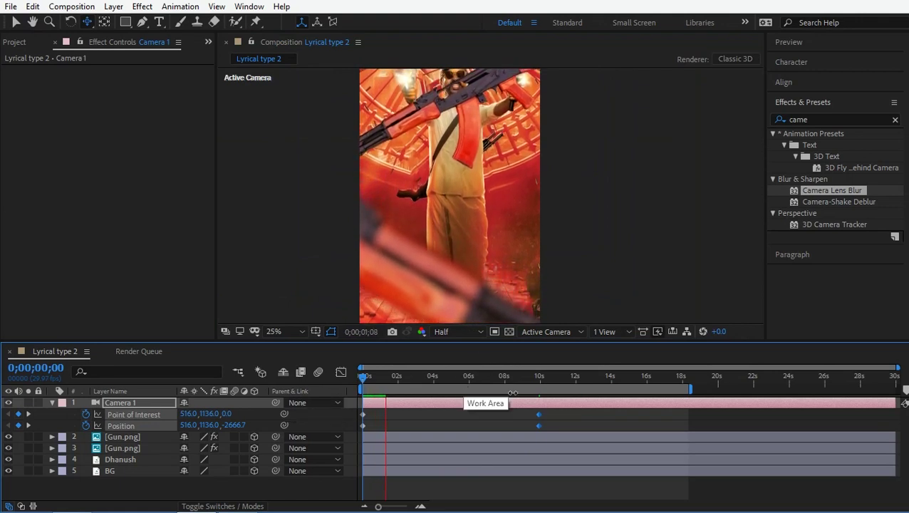
pyautogui.click(635, 377)
# Step: At 14;23, reframe Camera 1 for the final push-in keyframe
pyautogui.press('v')
pyautogui.moveTo(492, 387); pyautogui.dragTo(624, 377)
pyautogui.press('c')
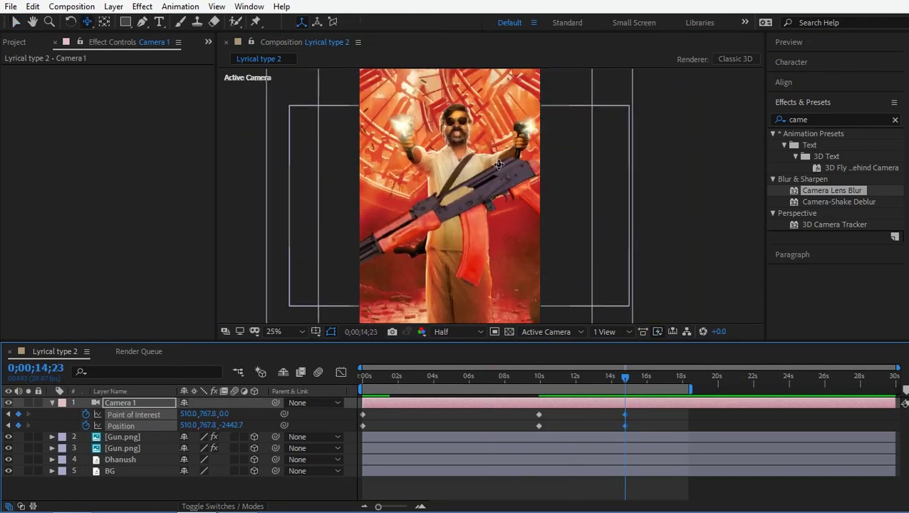
pyautogui.moveTo(497, 161); pyautogui.dragTo(499, 206)
pyautogui.scroll(-2, 500, 207)
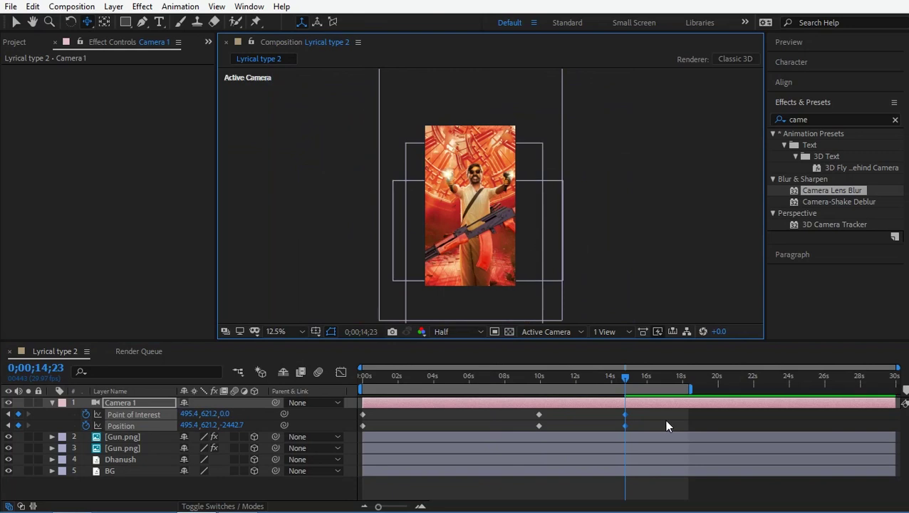
pyautogui.moveTo(624, 425)
pyautogui.mouseDown()
pyautogui.moveTo(640, 427)
pyautogui.moveTo(625, 425)
pyautogui.mouseUp()
# Step: Easy-ease all Camera 1 keyframes with F9 and view the comp full-window from the start
pyautogui.click(179, 414)
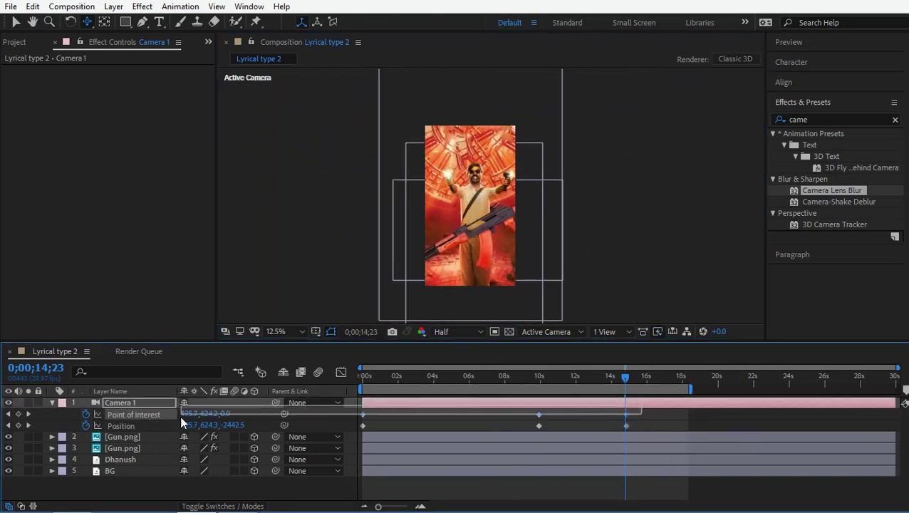
pyautogui.keyDown('shift'); pyautogui.click(182, 425); pyautogui.keyUp('shift')
pyautogui.press('F9')
pyautogui.press('Home')
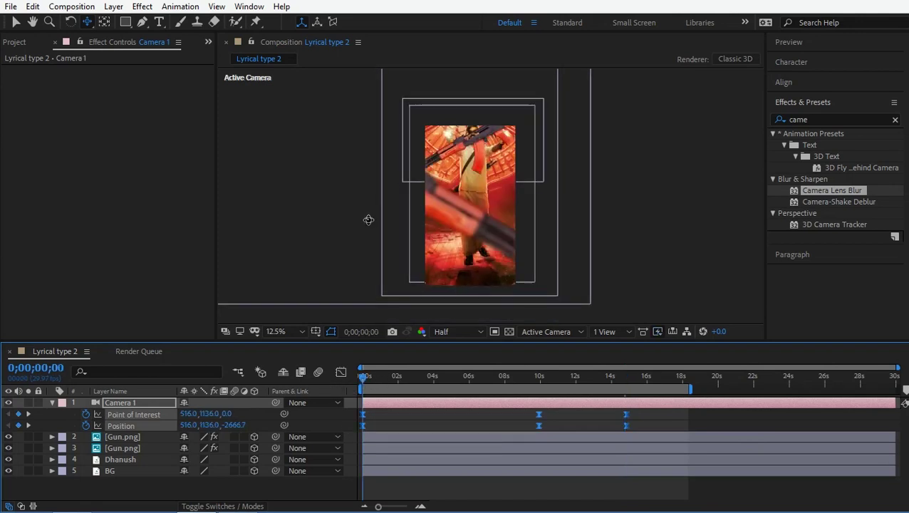
pyautogui.press('`')
pyautogui.scroll(4, 372, 221)
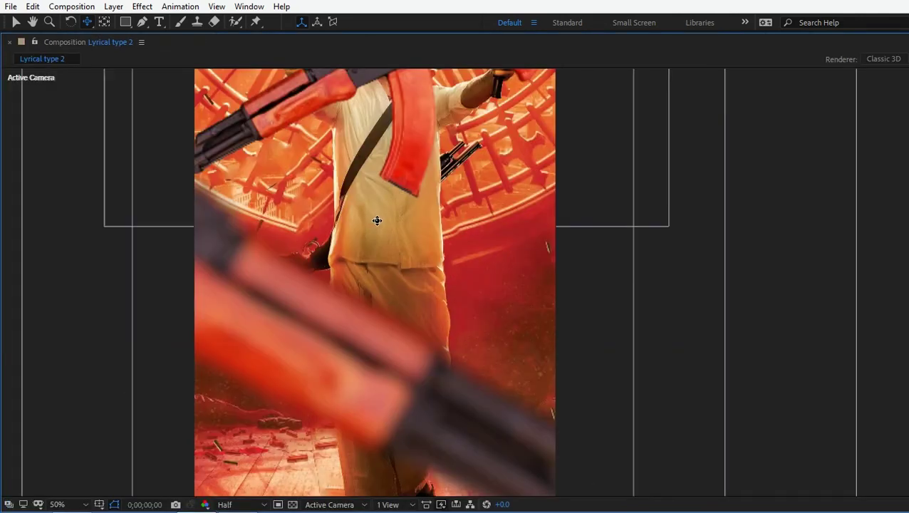
pyautogui.moveTo(371, 221); pyautogui.dragTo(402, 236)
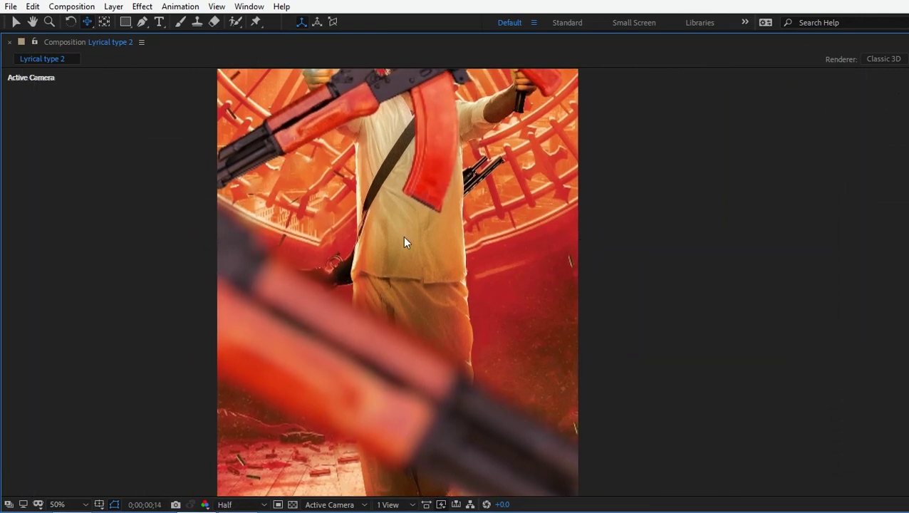
# Step: Set Camera 1's Z Orientation to 8° at 0s and keyframe it
pyautogui.press('space')
pyautogui.press('`')
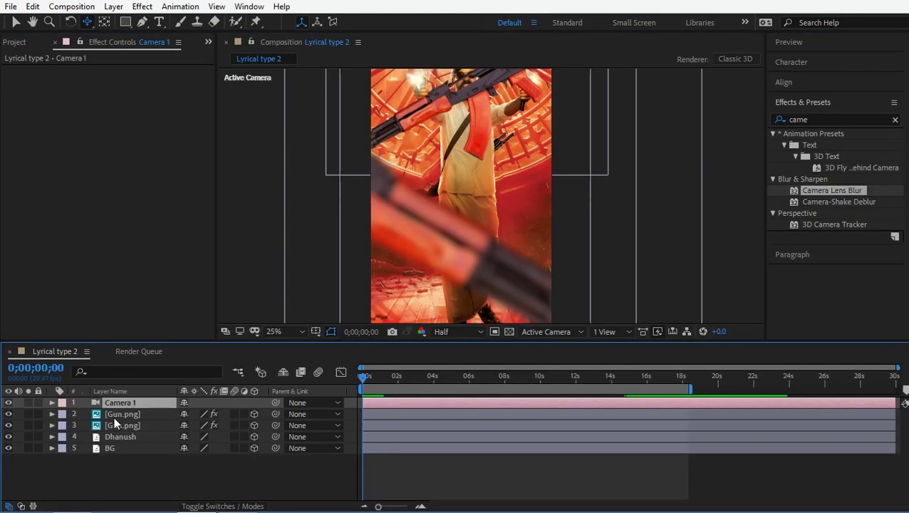
pyautogui.press('r')
pyautogui.click(218, 414)
pyautogui.press('Return')
pyautogui.click(86, 413)
# Step: At 11;29, set Camera 1's Z Orientation back to 0°
pyautogui.click(575, 375)
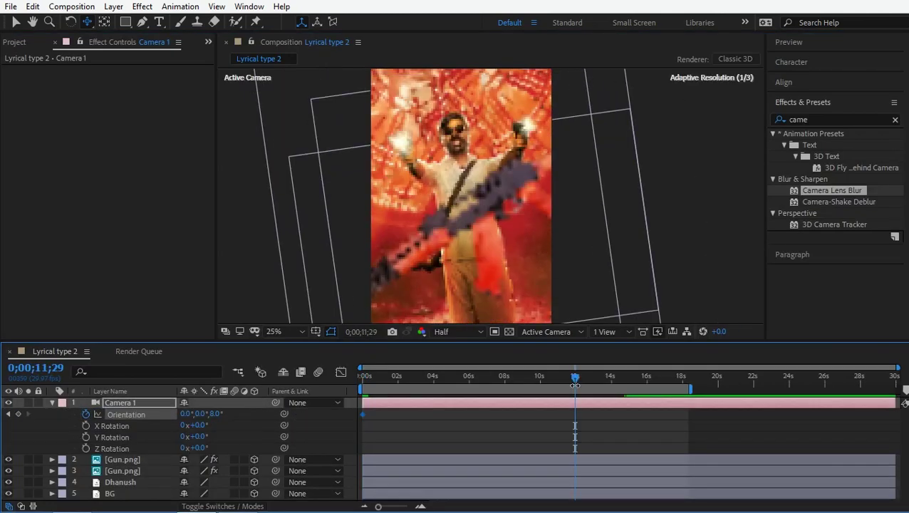
pyautogui.click(218, 414)
pyautogui.write('0')
pyautogui.press('Return')
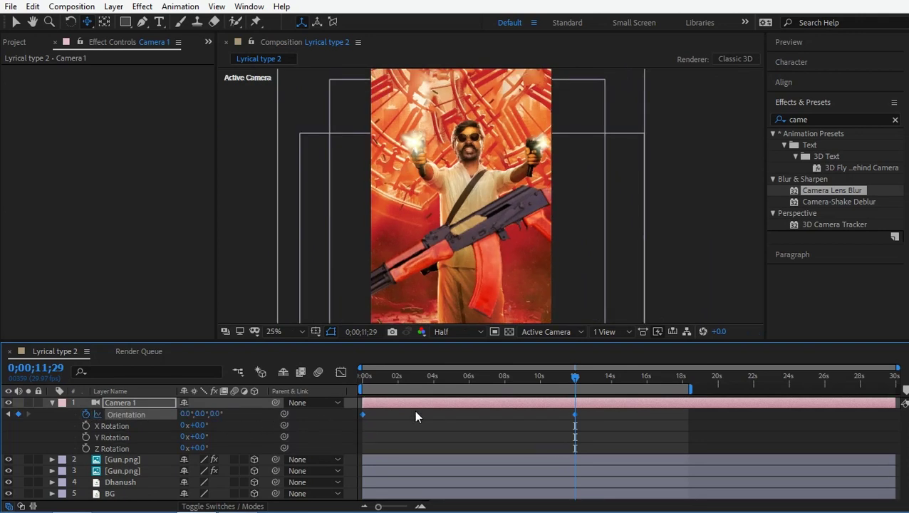
# Step: Preview the tilt, adjust the orientation keyframe timing, and collapse the camera properties
pyautogui.press('Home')
pyautogui.press('space')
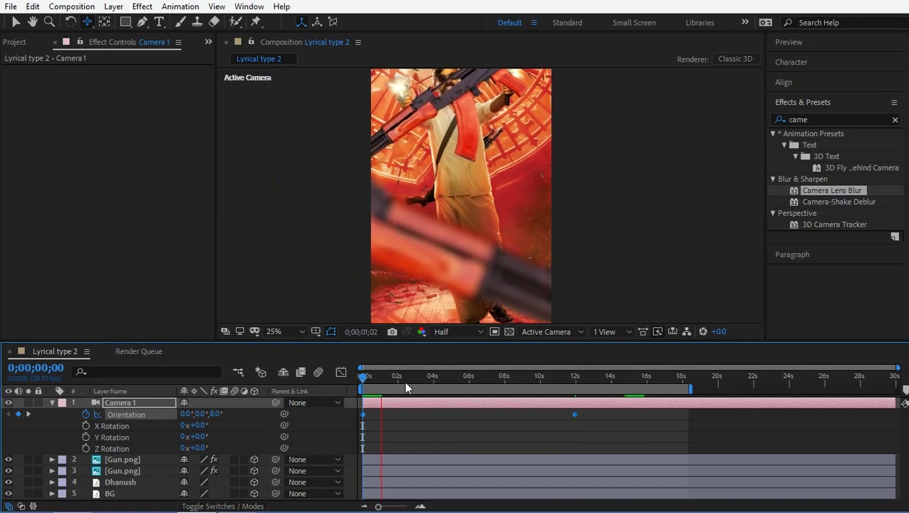
pyautogui.click(579, 378)
pyautogui.moveTo(575, 414)
pyautogui.mouseDown()
pyautogui.moveTo(625, 414)
pyautogui.moveTo(539, 396)
pyautogui.moveTo(628, 414)
pyautogui.mouseUp()
pyautogui.hotkey('ctrl', 'z')
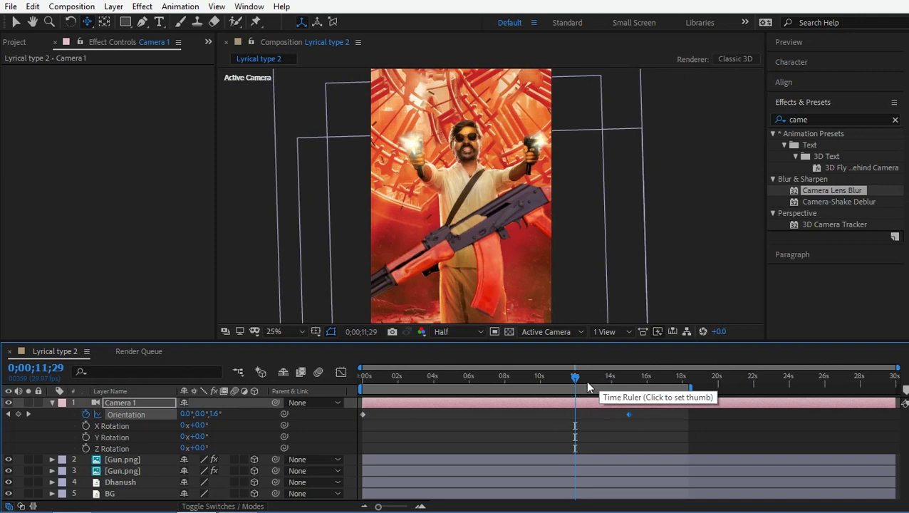
pyautogui.click(52, 402)
pyautogui.click(153, 425)
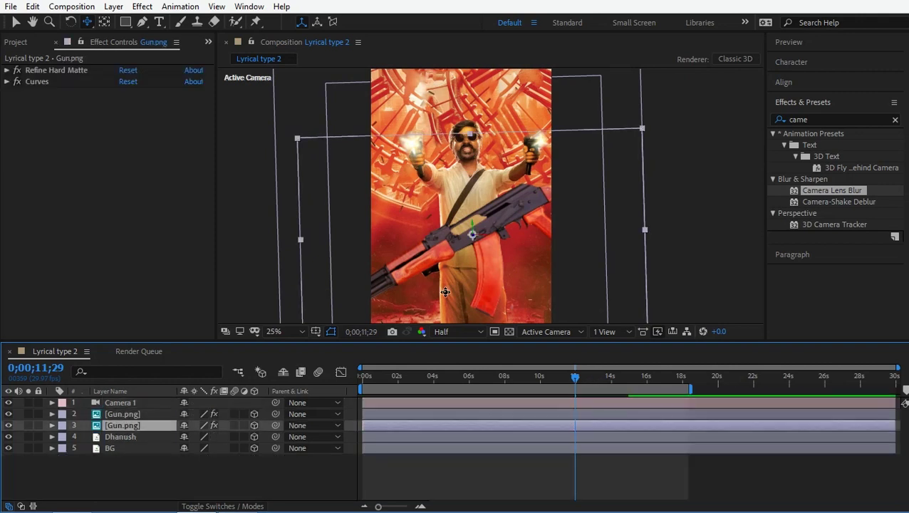
# Step: Apply Camera Lens Blur with Blur Radius 2.0 to the rear Gun.png and preview it
pyautogui.moveTo(817, 190); pyautogui.dragTo(52, 250)
pyautogui.click(126, 104)
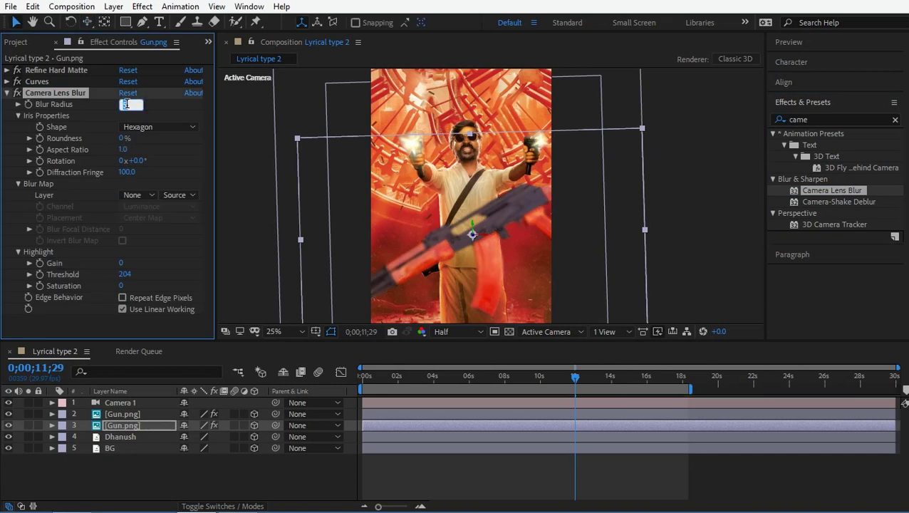
pyautogui.write('2')
pyautogui.press('Return')
pyautogui.press('space')
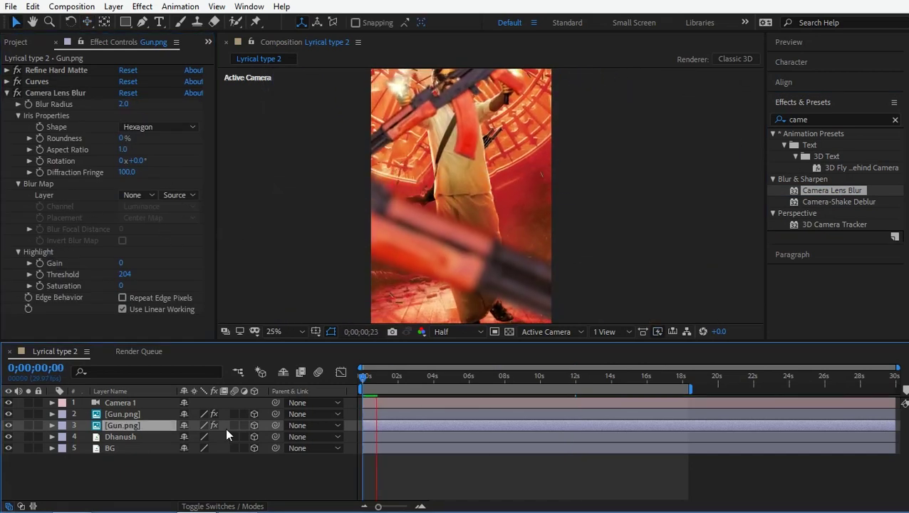
pyautogui.click(416, 377)
pyautogui.moveTo(430, 378)
pyautogui.mouseDown()
pyautogui.moveTo(526, 378)
pyautogui.moveTo(213, 394)
pyautogui.mouseUp()
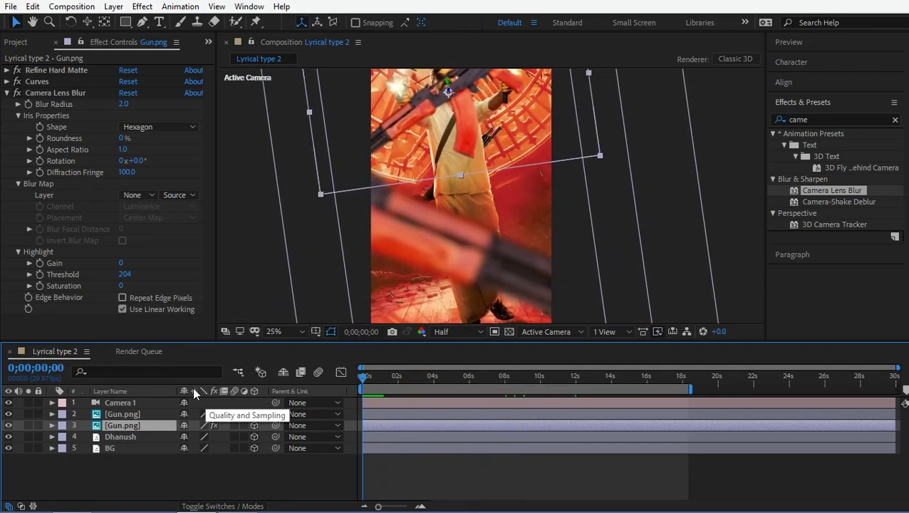